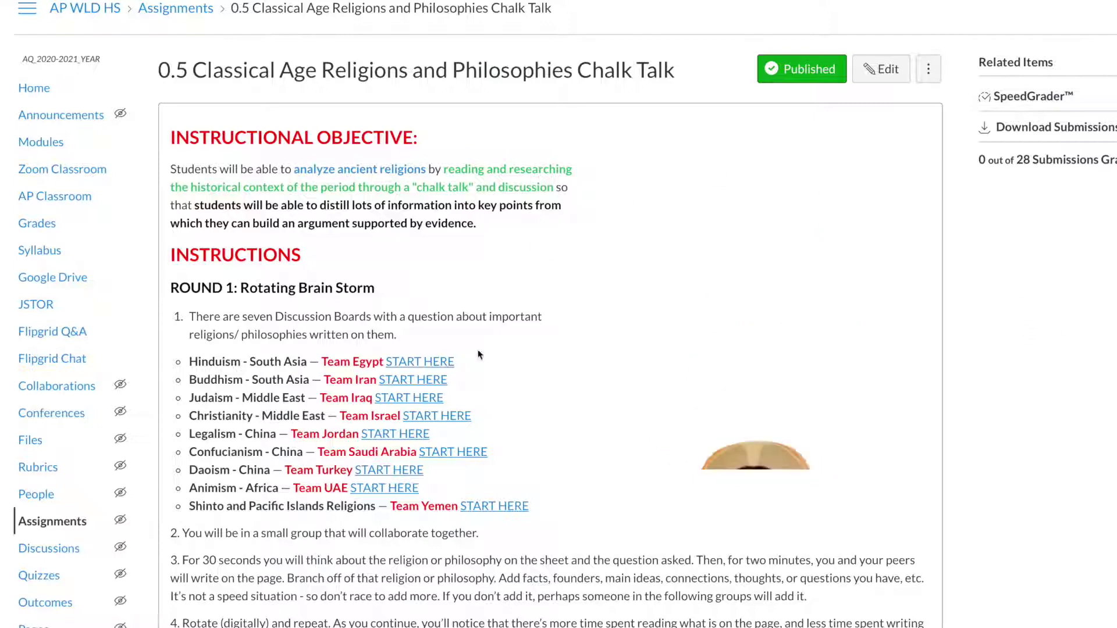
Step: Review the Chalk Talk assignment page: the objective, the Round 1 and Round 2 instructions, the team links and the essay reflection questions
{"action": "scroll", "coordinate": [356, 375], "scroll_direction": "down", "scroll_amount": 3}
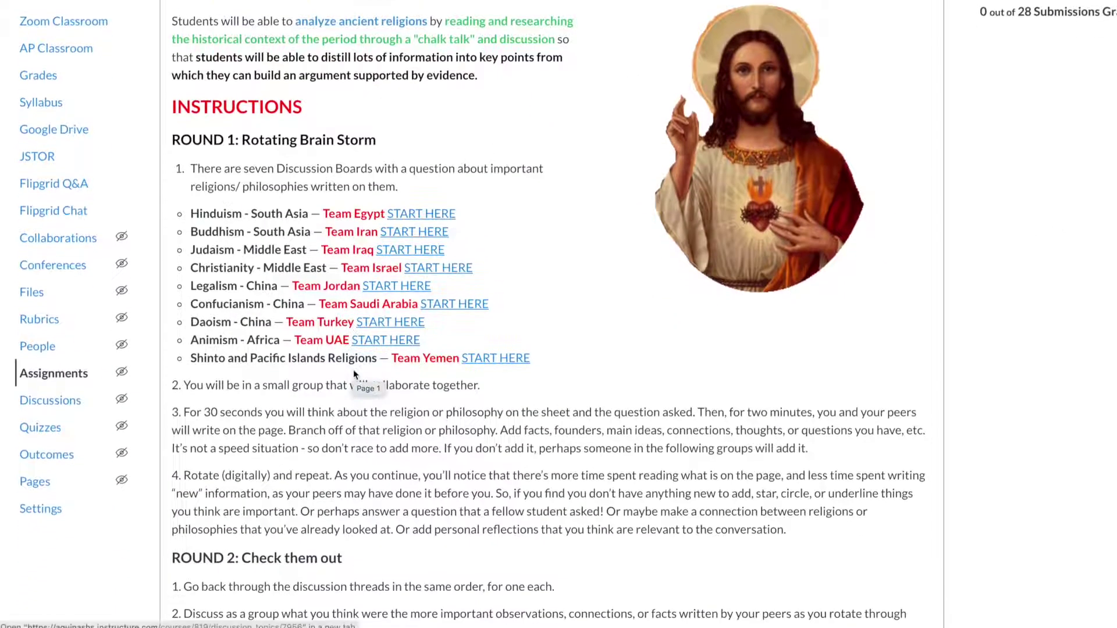
{"action": "scroll", "coordinate": [354, 370], "scroll_direction": "down", "scroll_amount": 1}
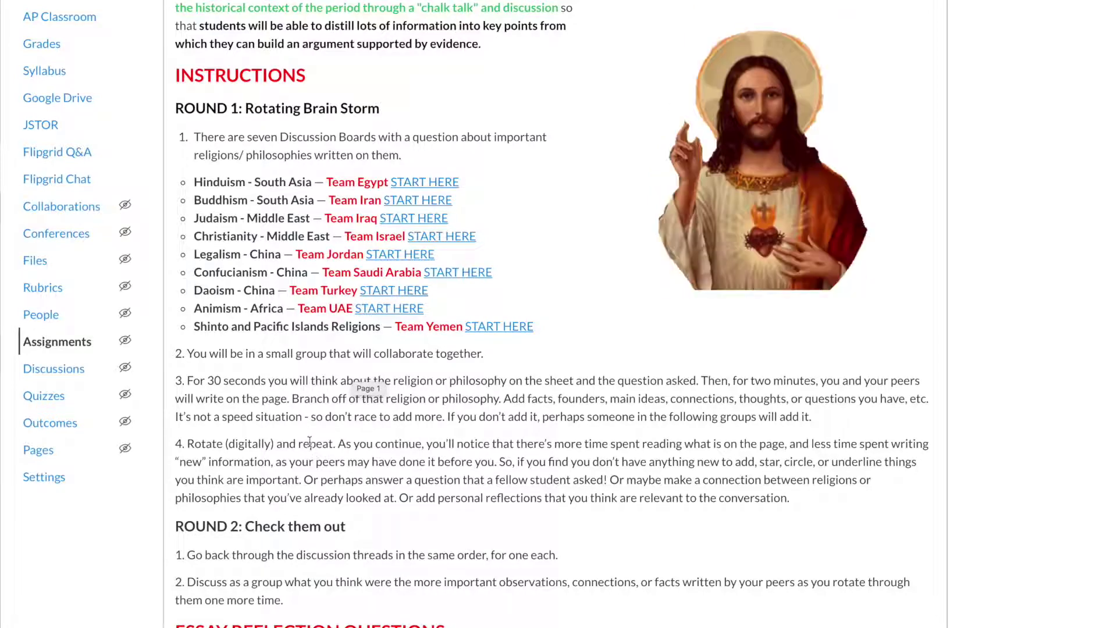
{"action": "scroll", "coordinate": [312, 456], "scroll_direction": "down", "scroll_amount": 2}
{"action": "scroll", "coordinate": [311, 437], "scroll_direction": "down", "scroll_amount": 3}
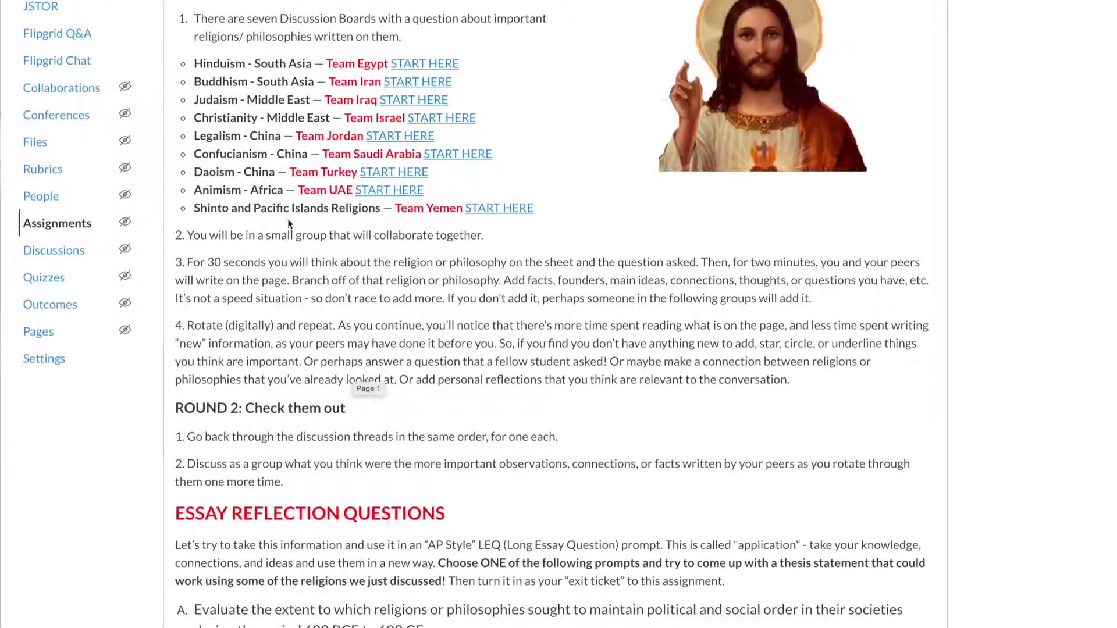
{"action": "scroll", "coordinate": [334, 337], "scroll_direction": "down", "scroll_amount": 1}
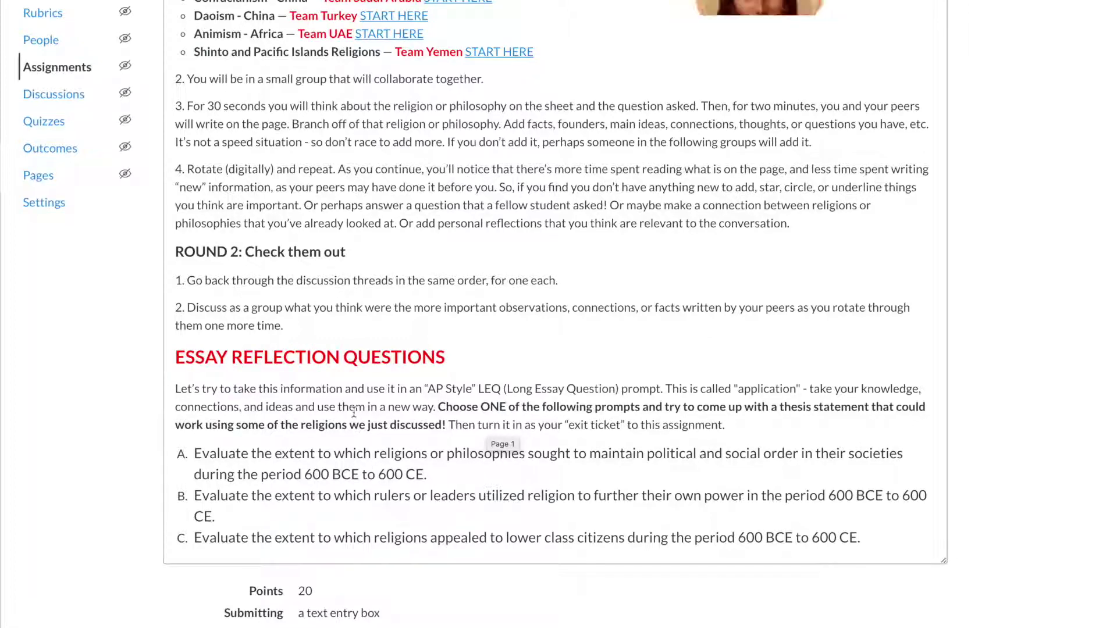
{"action": "scroll", "coordinate": [355, 407], "scroll_direction": "up", "scroll_amount": 5}
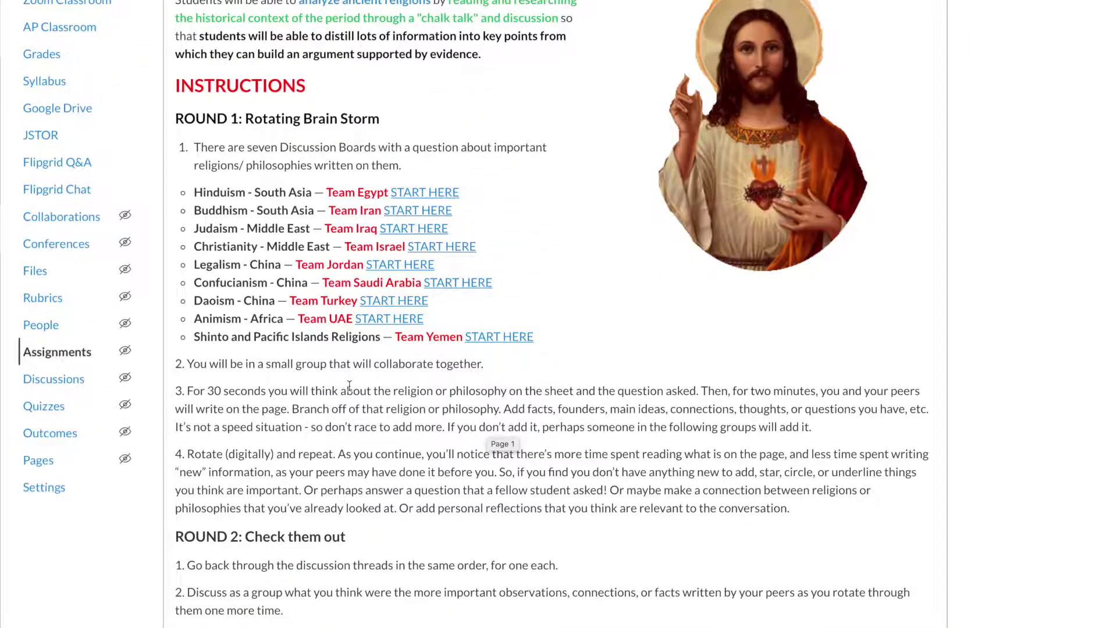
{"action": "scroll", "coordinate": [349, 386], "scroll_direction": "up", "scroll_amount": 2}
{"action": "scroll", "coordinate": [349, 385], "scroll_direction": "up", "scroll_amount": 1}
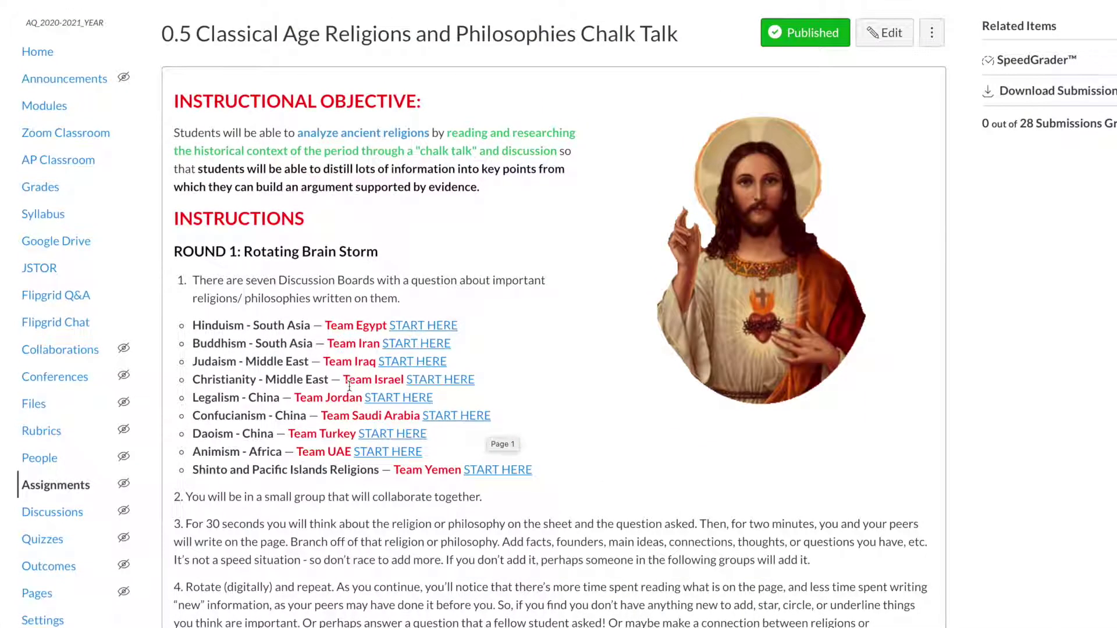
{"action": "scroll", "coordinate": [349, 386], "scroll_direction": "down", "scroll_amount": 1}
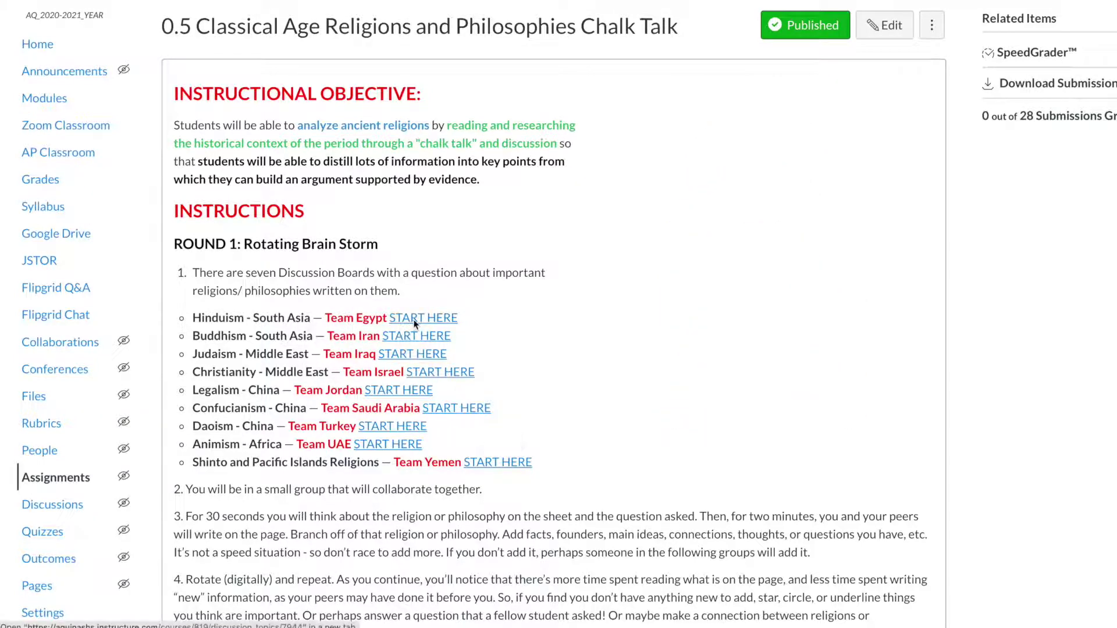
Step: Open Team Egypt's Hinduism - South Asia discussion board and examine its instructions, question and next-station link
{"action": "left_click", "coordinate": [415, 323]}
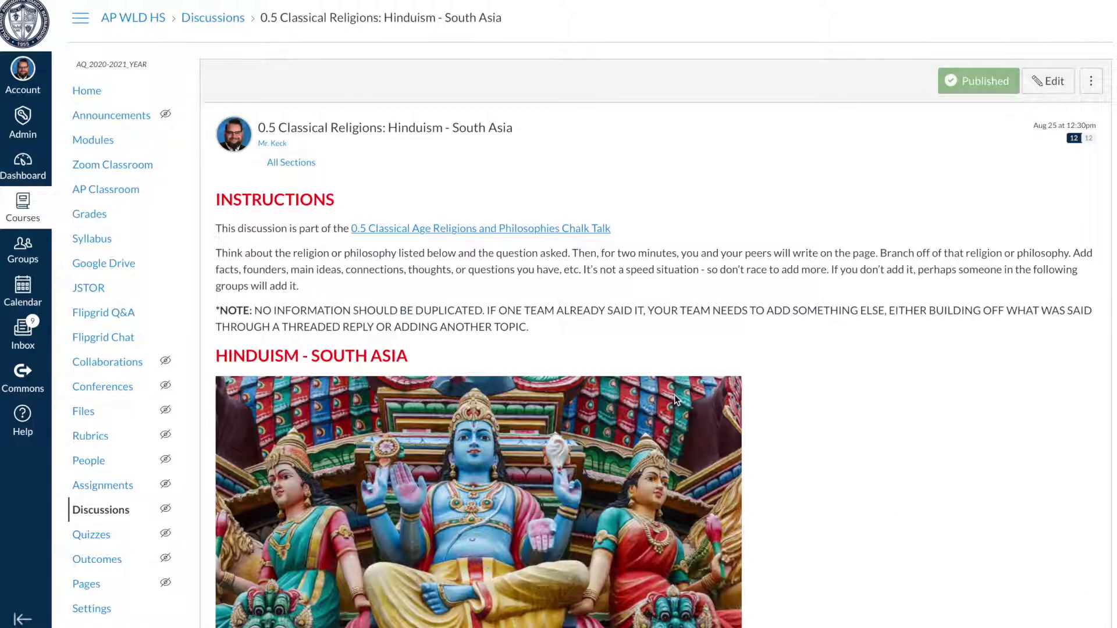
{"action": "scroll", "coordinate": [675, 394], "scroll_direction": "down", "scroll_amount": 1}
{"action": "scroll", "coordinate": [634, 433], "scroll_direction": "down", "scroll_amount": 1}
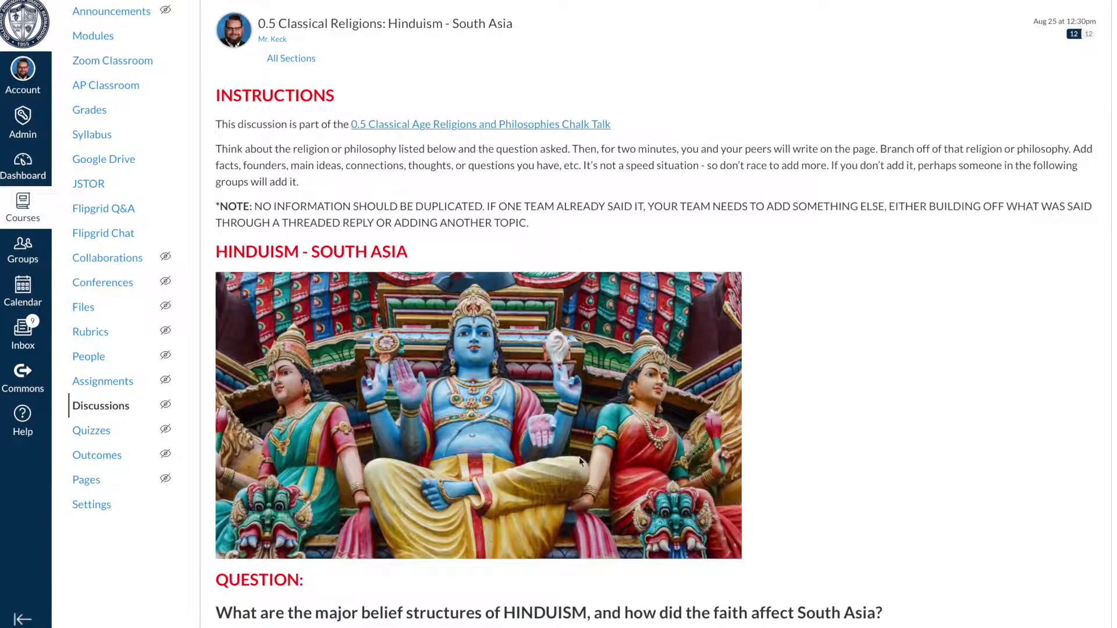
{"action": "scroll", "coordinate": [693, 213], "scroll_direction": "down", "scroll_amount": 2}
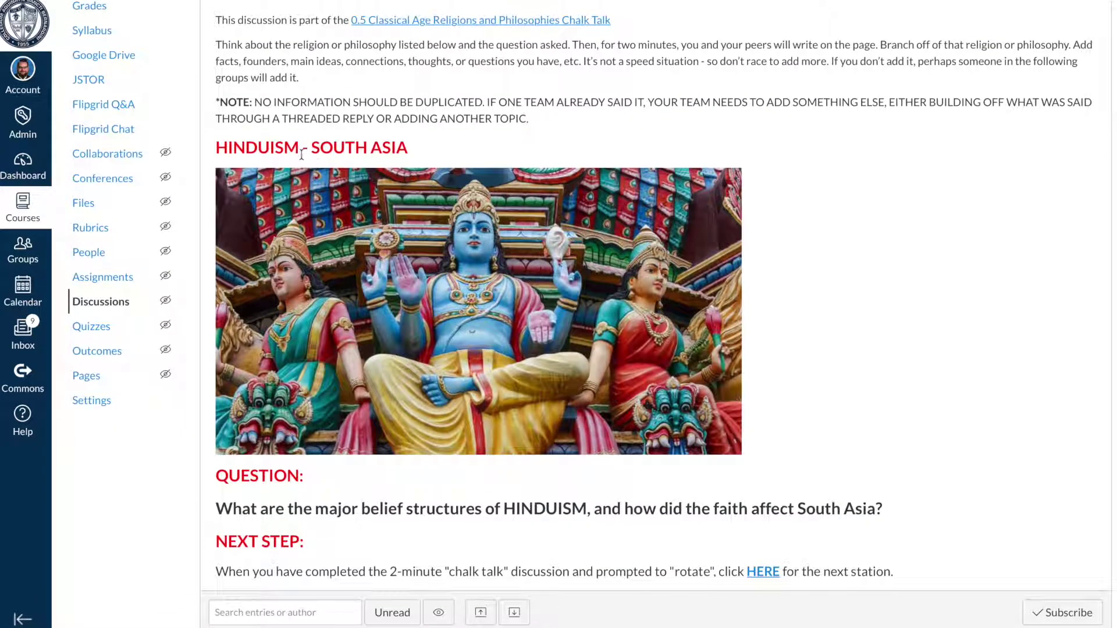
{"action": "scroll", "coordinate": [474, 231], "scroll_direction": "down", "scroll_amount": 2}
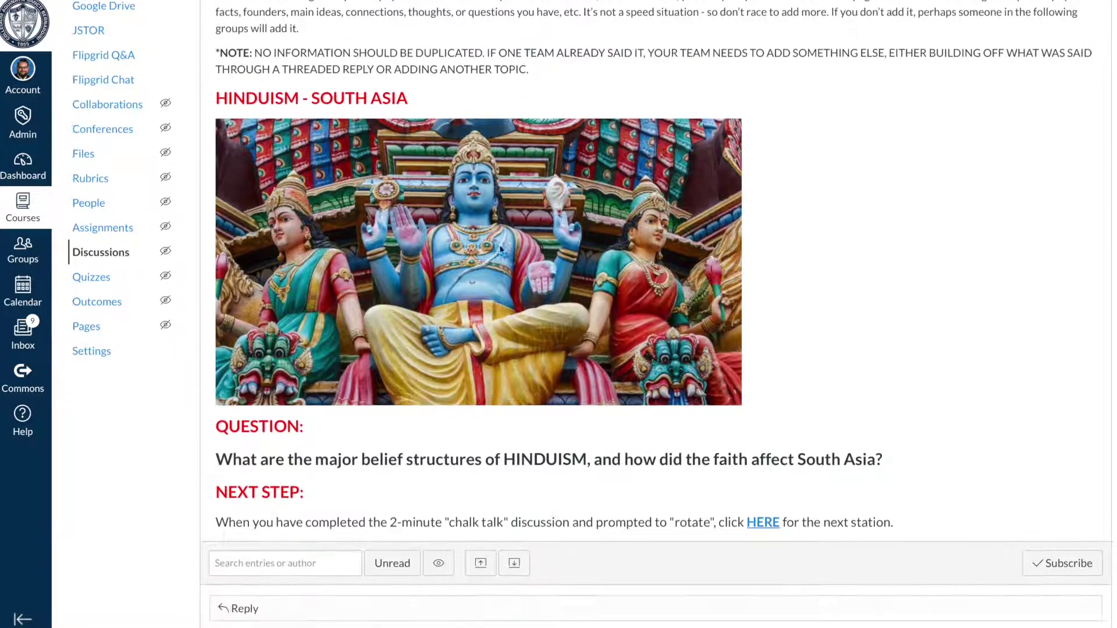
{"action": "scroll", "coordinate": [319, 409], "scroll_direction": "down", "scroll_amount": 1}
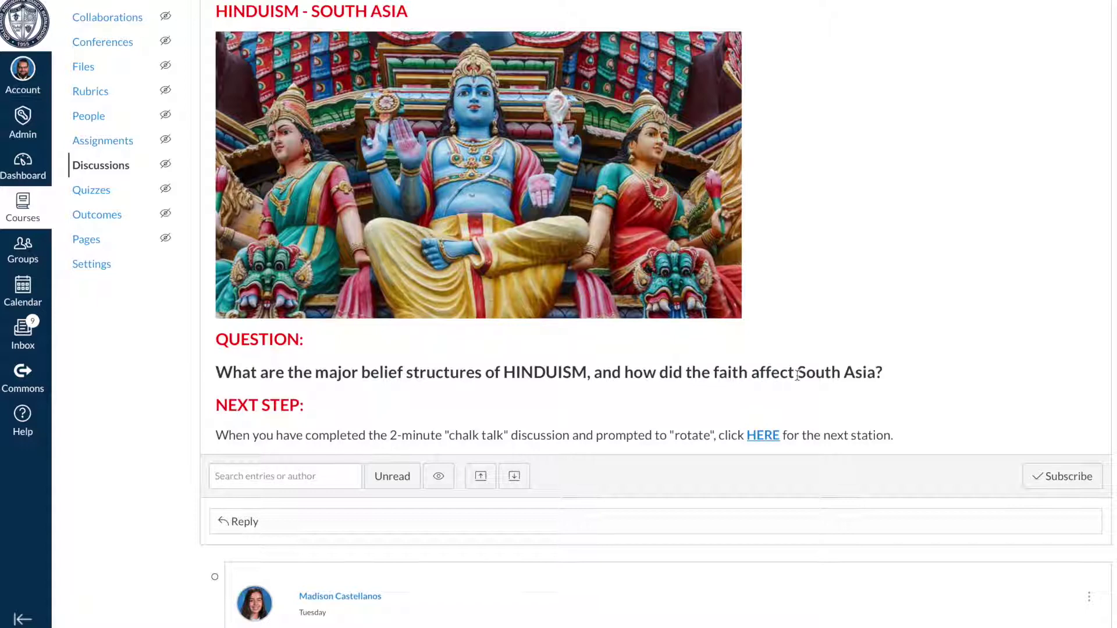
Step: Read through the students' posts and threaded replies in the Hinduism discussion, from the first entry to the last
{"action": "scroll", "coordinate": [796, 374], "scroll_direction": "down", "scroll_amount": 5}
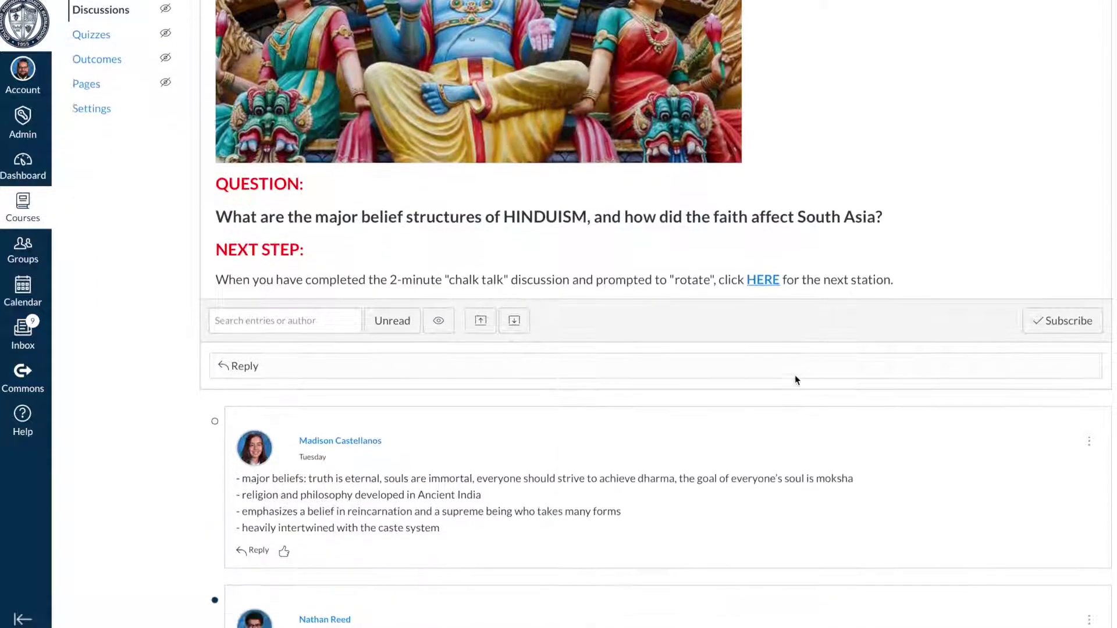
{"action": "scroll", "coordinate": [791, 386], "scroll_direction": "down", "scroll_amount": 3}
{"action": "scroll", "coordinate": [791, 387], "scroll_direction": "up", "scroll_amount": 2}
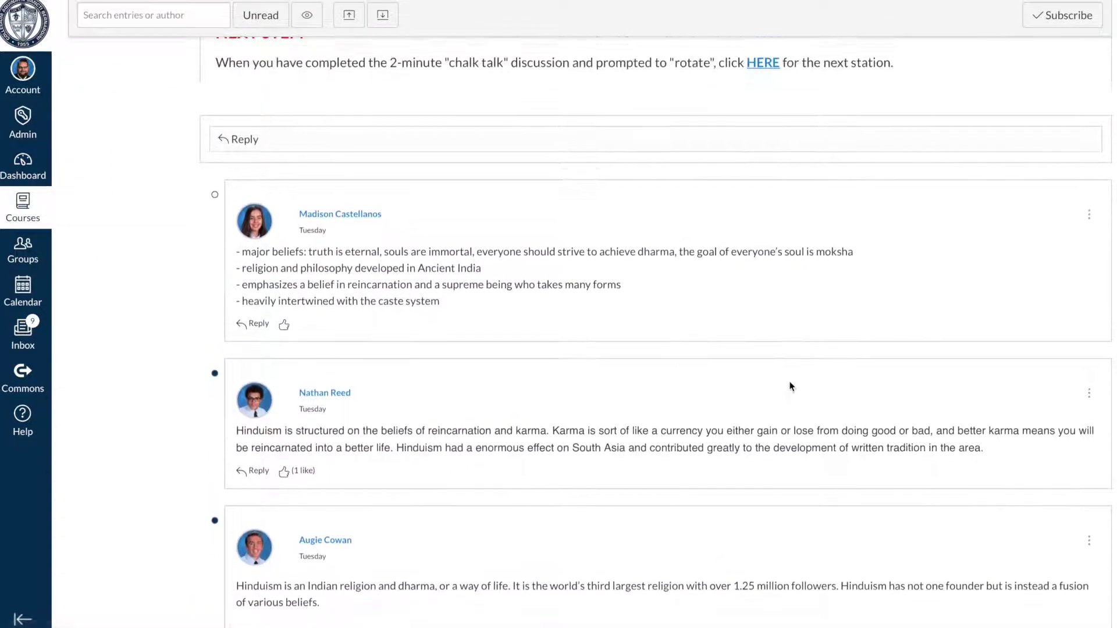
{"action": "scroll", "coordinate": [791, 387], "scroll_direction": "down", "scroll_amount": 9}
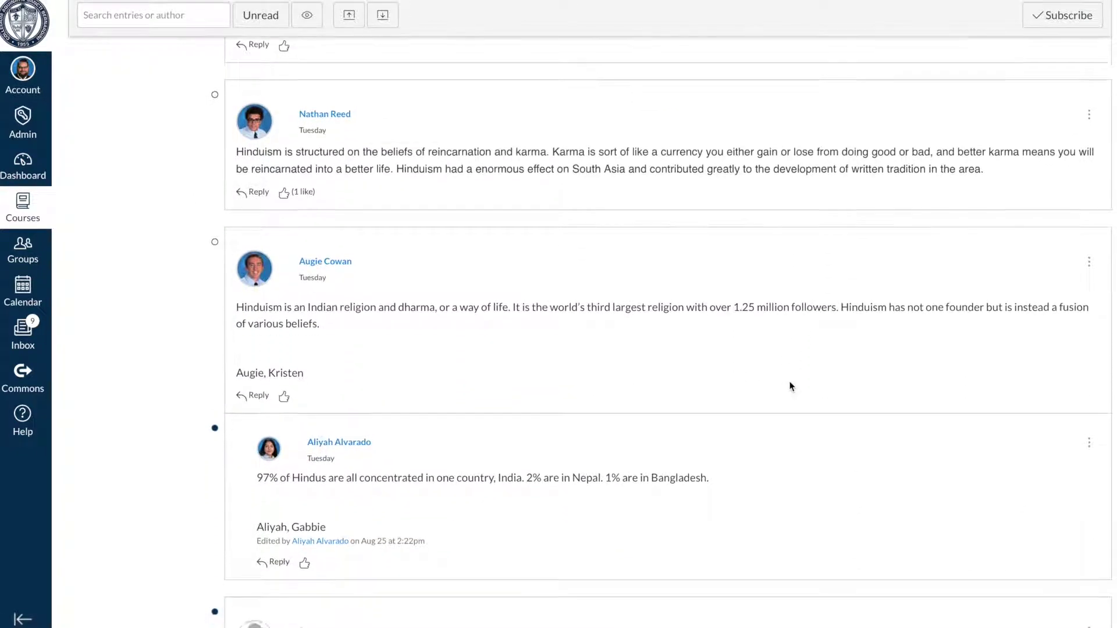
{"action": "scroll", "coordinate": [547, 326], "scroll_direction": "down", "scroll_amount": 6}
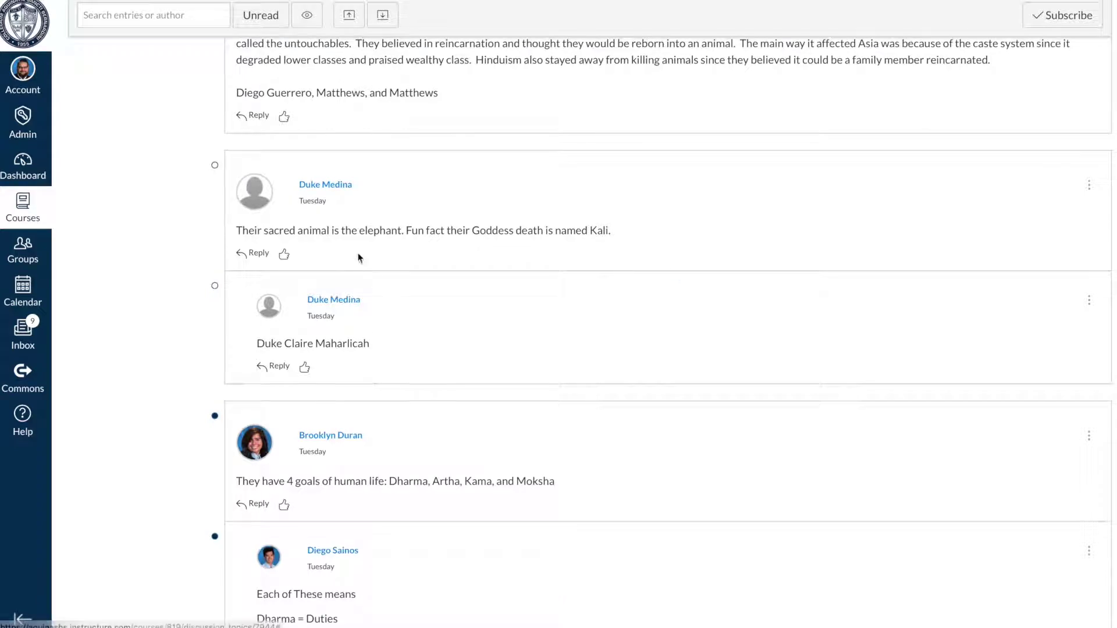
{"action": "scroll", "coordinate": [397, 393], "scroll_direction": "down", "scroll_amount": 6}
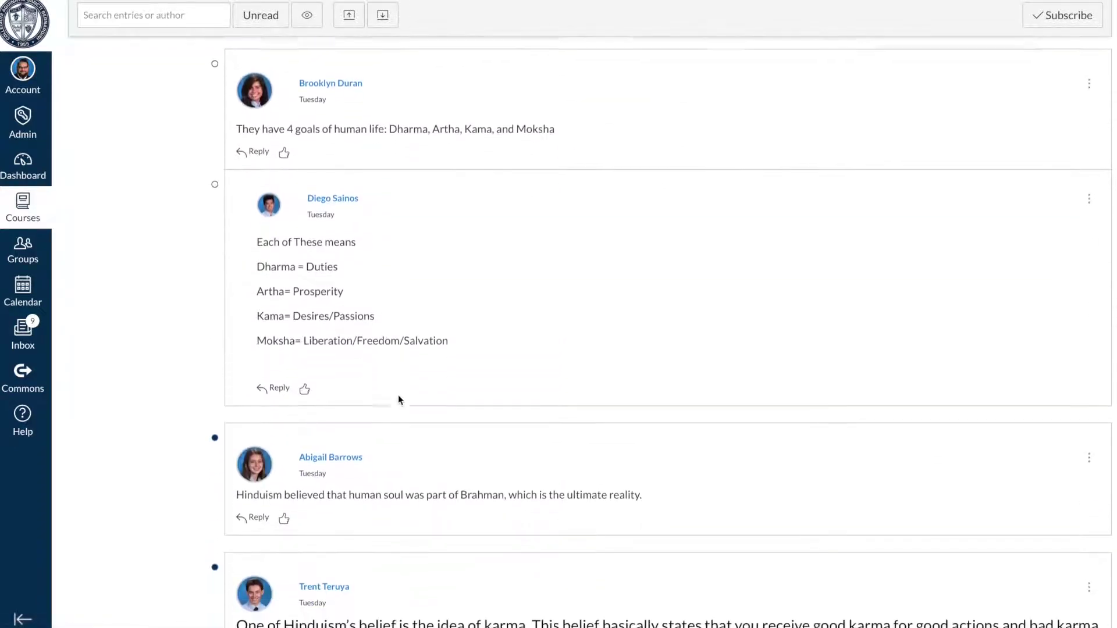
{"action": "scroll", "coordinate": [397, 394], "scroll_direction": "down", "scroll_amount": 5}
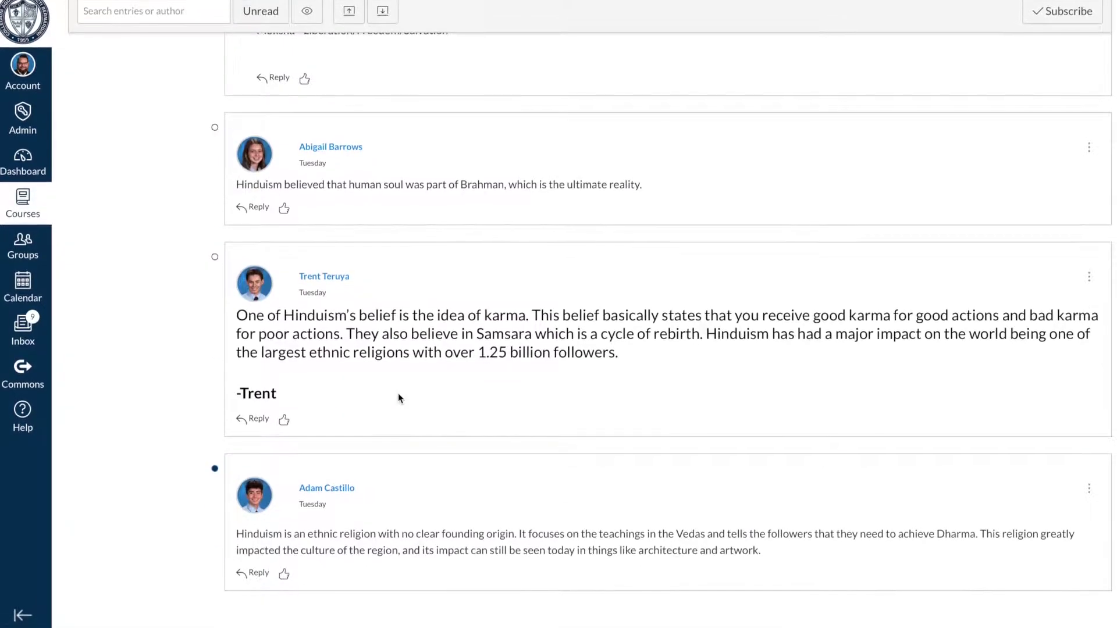
{"action": "scroll", "coordinate": [398, 394], "scroll_direction": "up", "scroll_amount": 15}
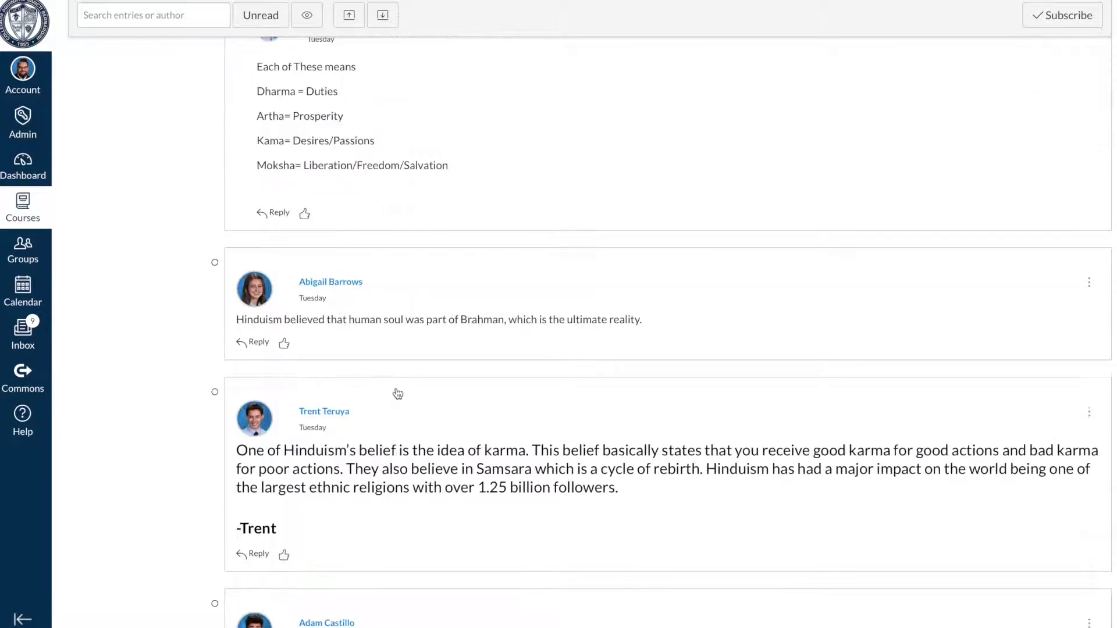
{"action": "scroll", "coordinate": [395, 389], "scroll_direction": "up", "scroll_amount": 15}
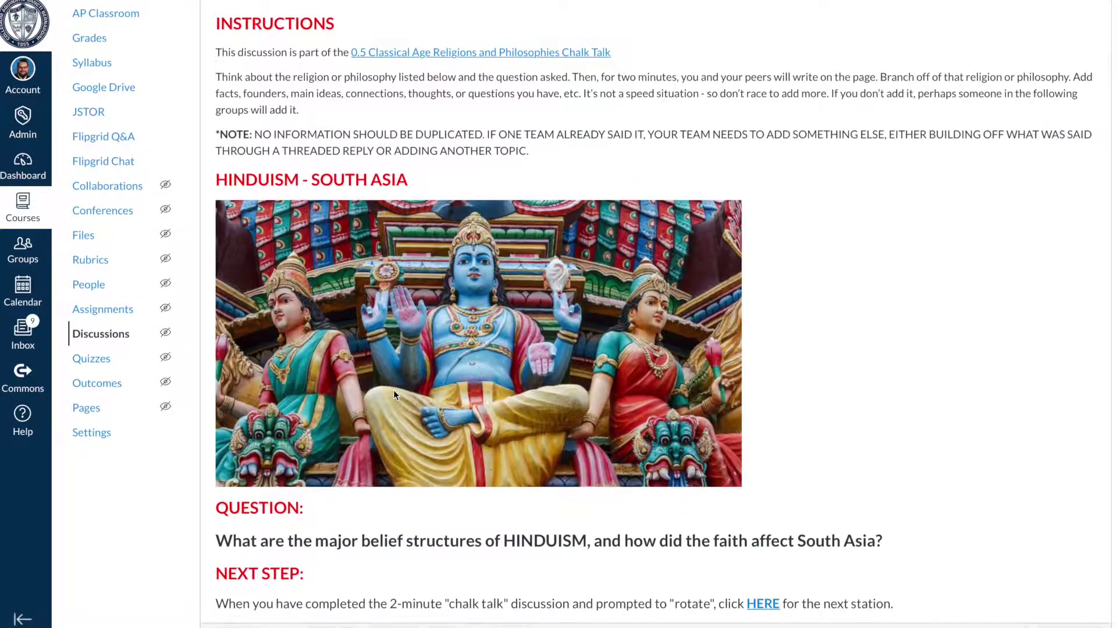
Step: Follow the next-station link to the Buddhism - South Asia discussion and look over its question and student replies
{"action": "scroll", "coordinate": [393, 386], "scroll_direction": "down", "scroll_amount": 1}
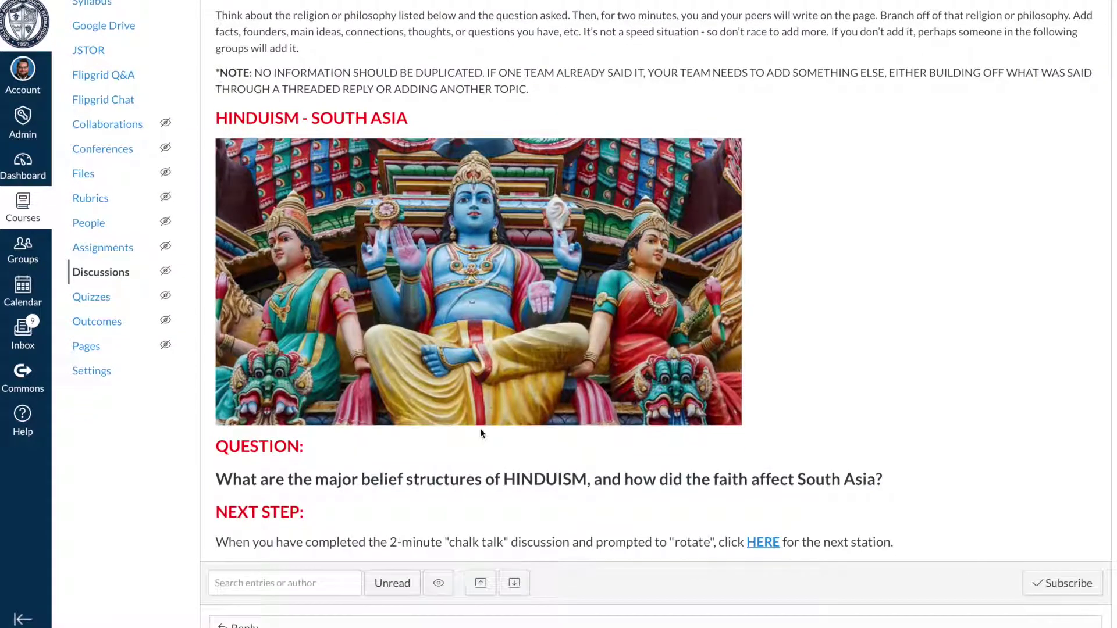
{"action": "left_click", "coordinate": [769, 545]}
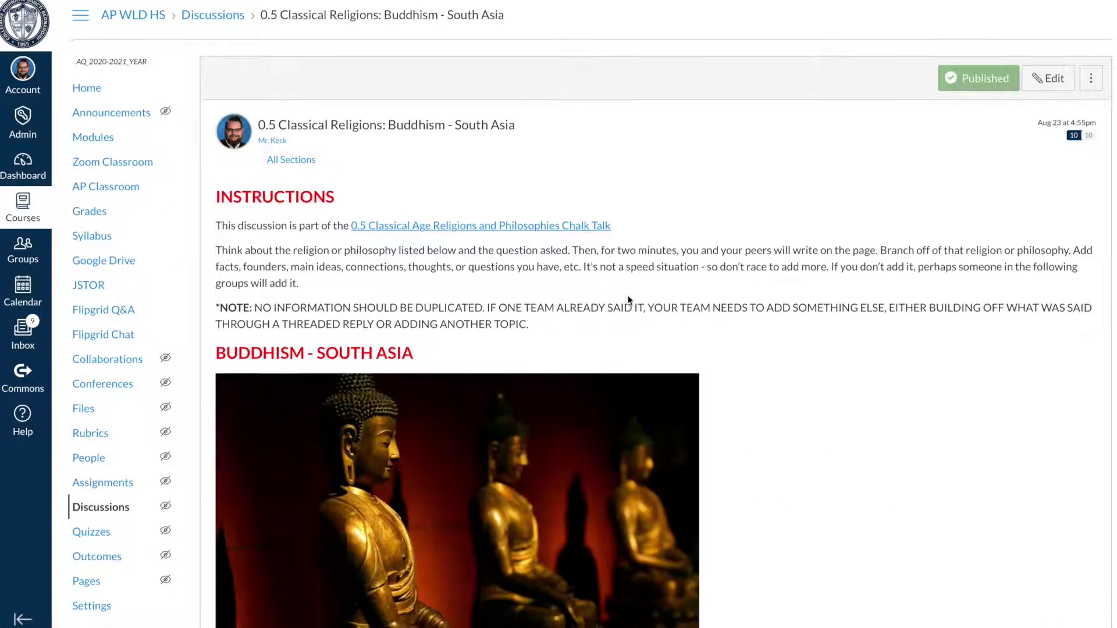
{"action": "scroll", "coordinate": [627, 300], "scroll_direction": "down", "scroll_amount": 5}
{"action": "scroll", "coordinate": [626, 299], "scroll_direction": "down", "scroll_amount": 8}
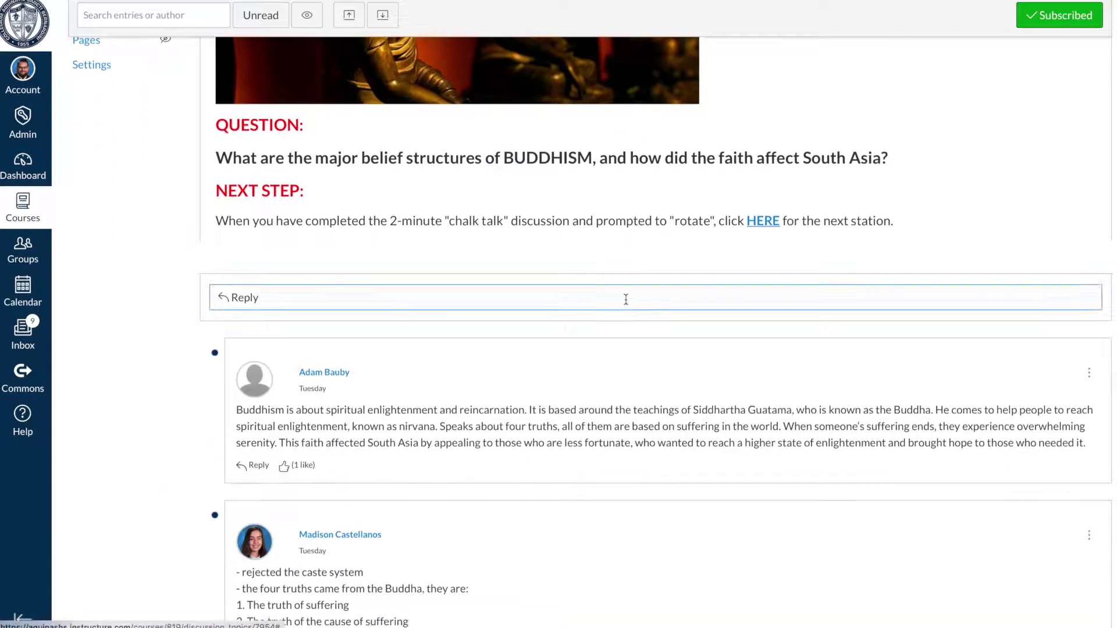
{"action": "scroll", "coordinate": [621, 309], "scroll_direction": "down", "scroll_amount": 4}
{"action": "scroll", "coordinate": [698, 326], "scroll_direction": "up", "scroll_amount": 11}
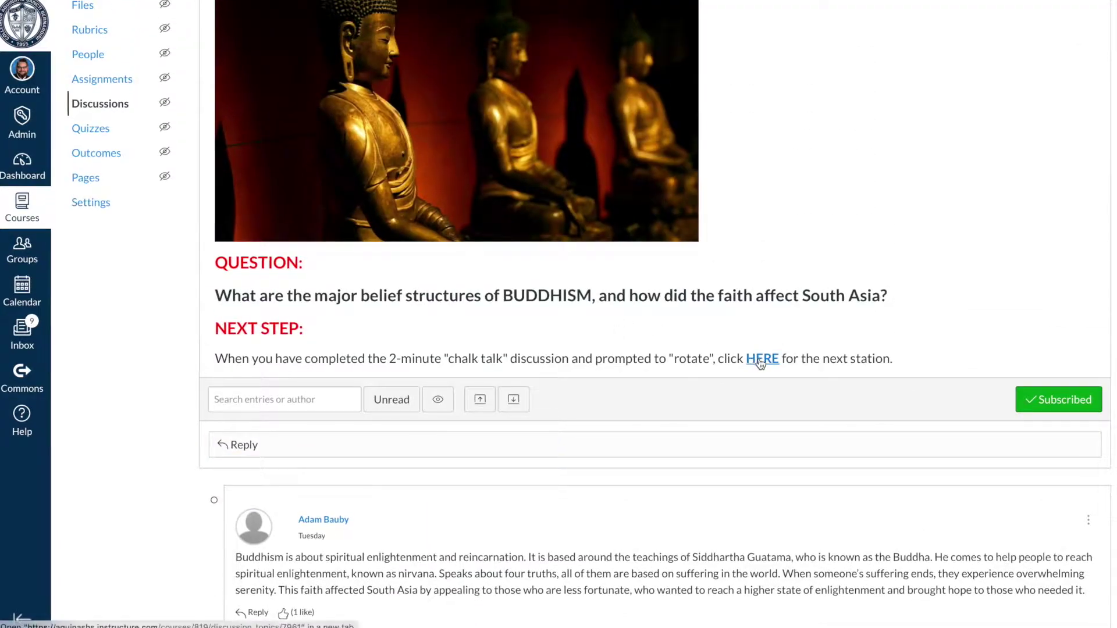
Step: Follow the next-station link to the Judaism - Middle East discussion and look over its question and replies
{"action": "left_click", "coordinate": [761, 359]}
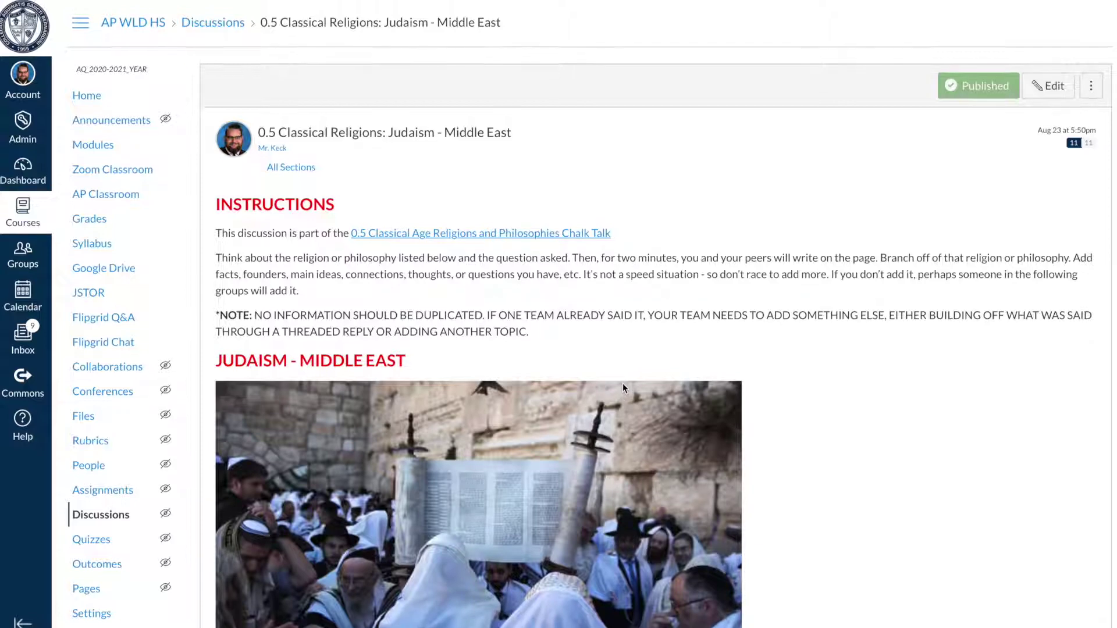
{"action": "scroll", "coordinate": [621, 379], "scroll_direction": "down", "scroll_amount": 6}
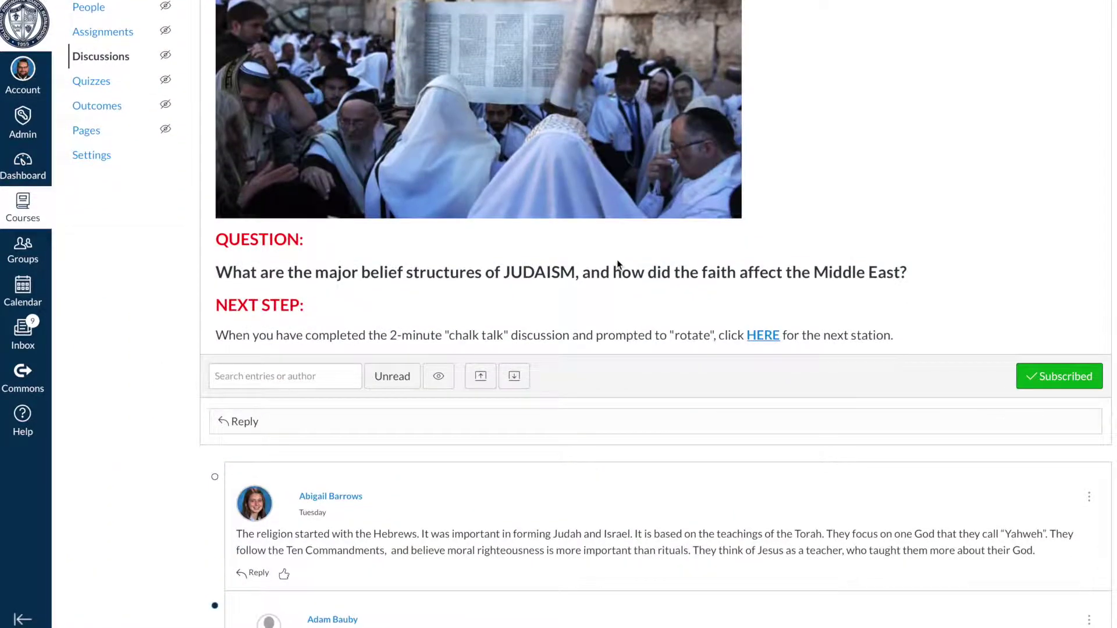
{"action": "scroll", "coordinate": [616, 260], "scroll_direction": "up", "scroll_amount": 6}
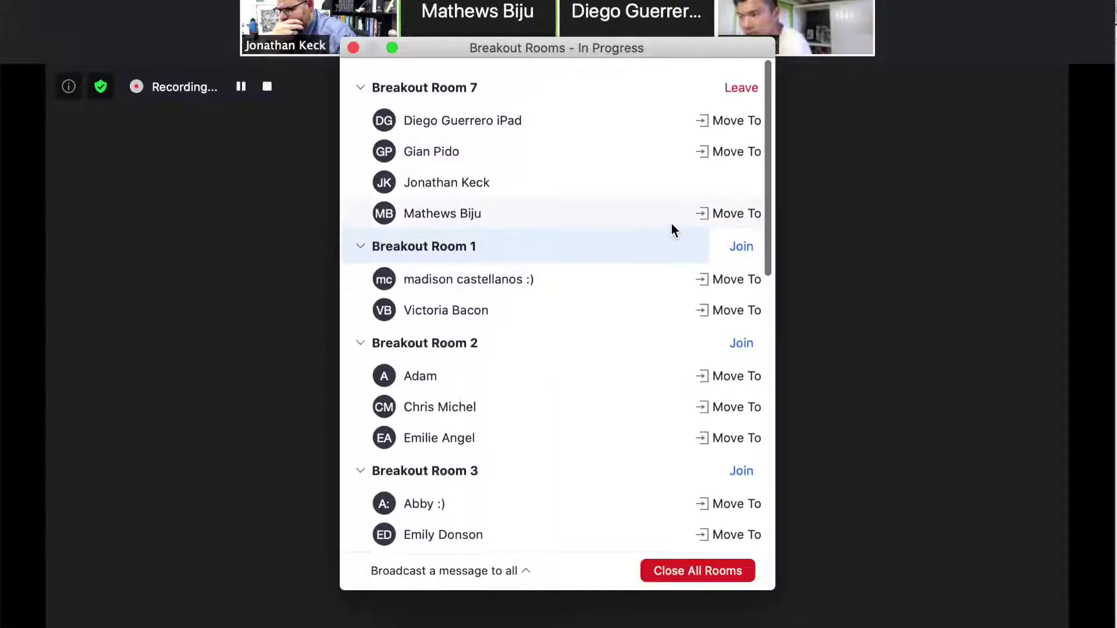
Step: Switch to the Zoom meeting's breakout room list and join Breakout Room 1
{"action": "scroll", "coordinate": [672, 186], "scroll_direction": "down", "scroll_amount": 1}
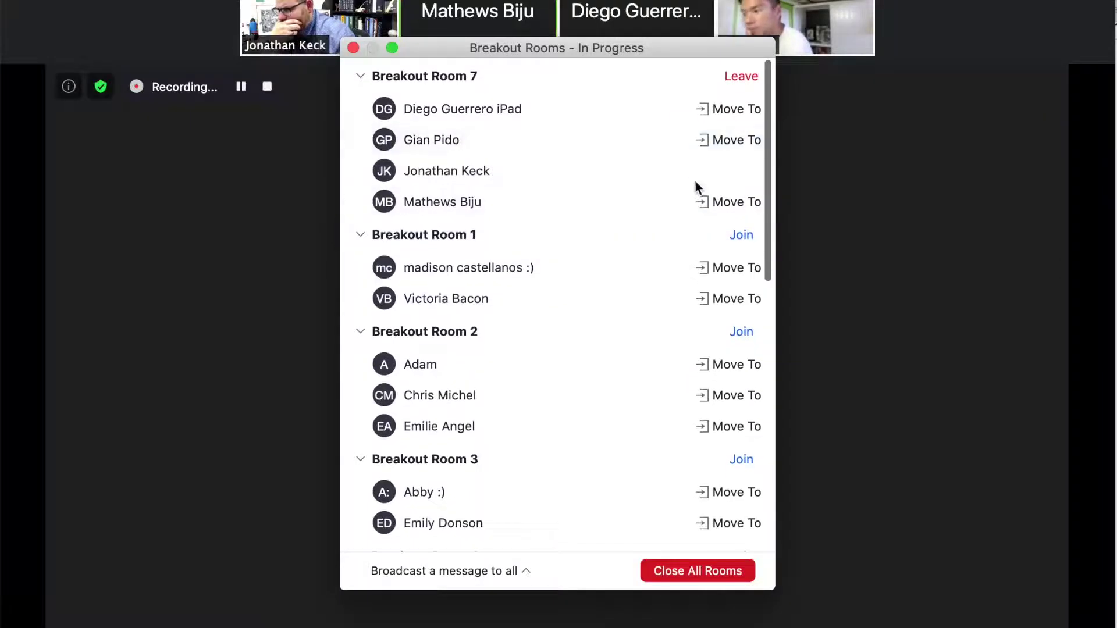
{"action": "left_click", "coordinate": [742, 235]}
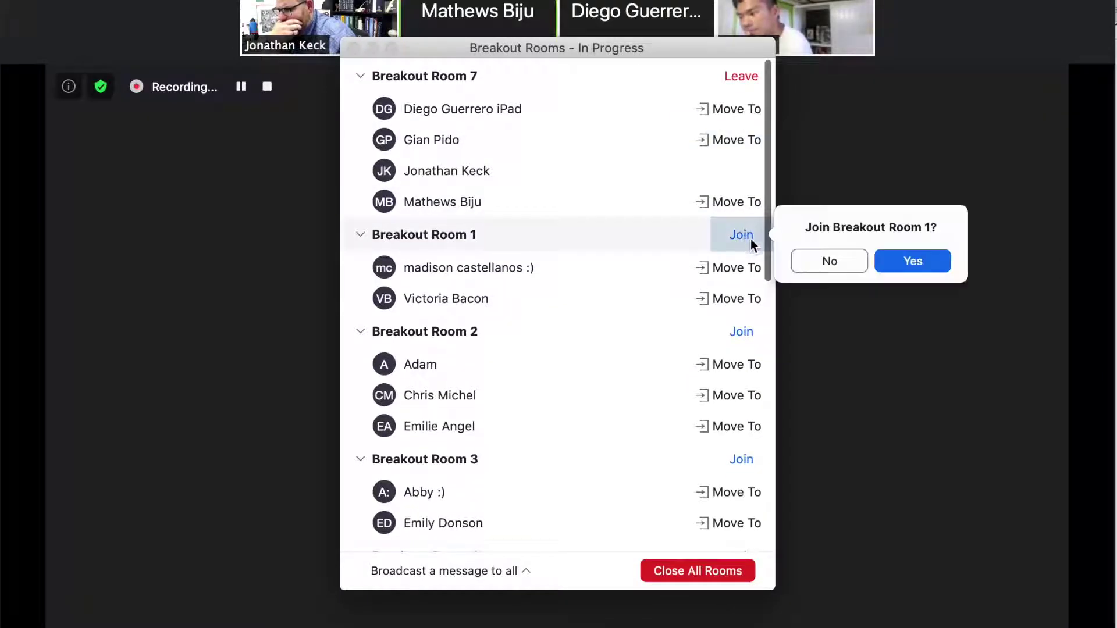
{"action": "left_click", "coordinate": [898, 261]}
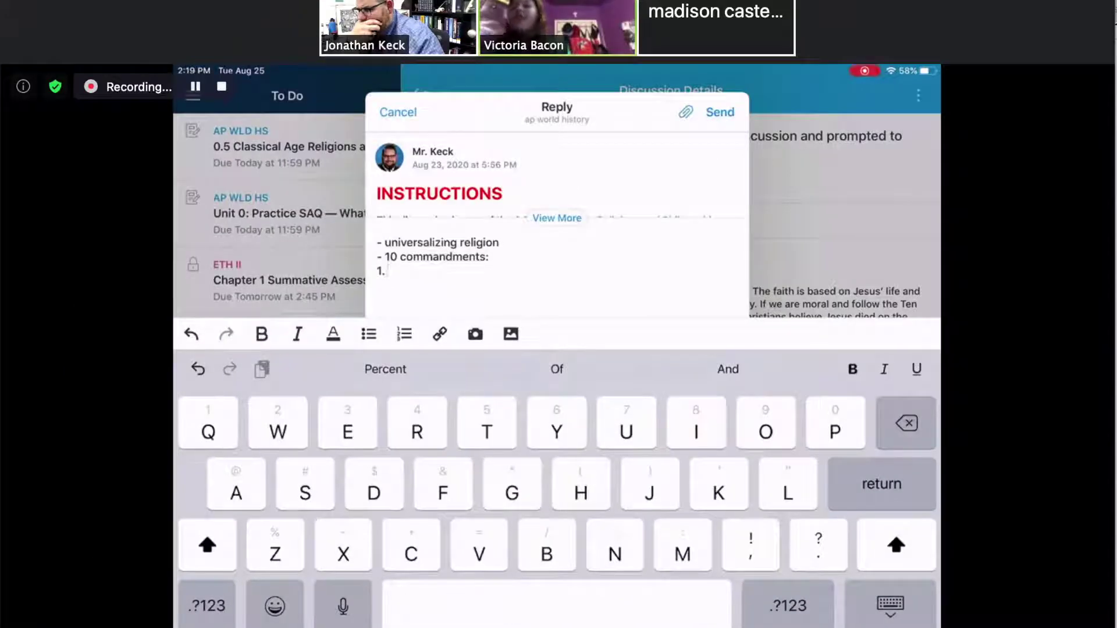
Step: Enter "No false Gods" as item 1 under the 10 commandments in the discussion reply and start item 2
{"action": "type", "text": "No f"}
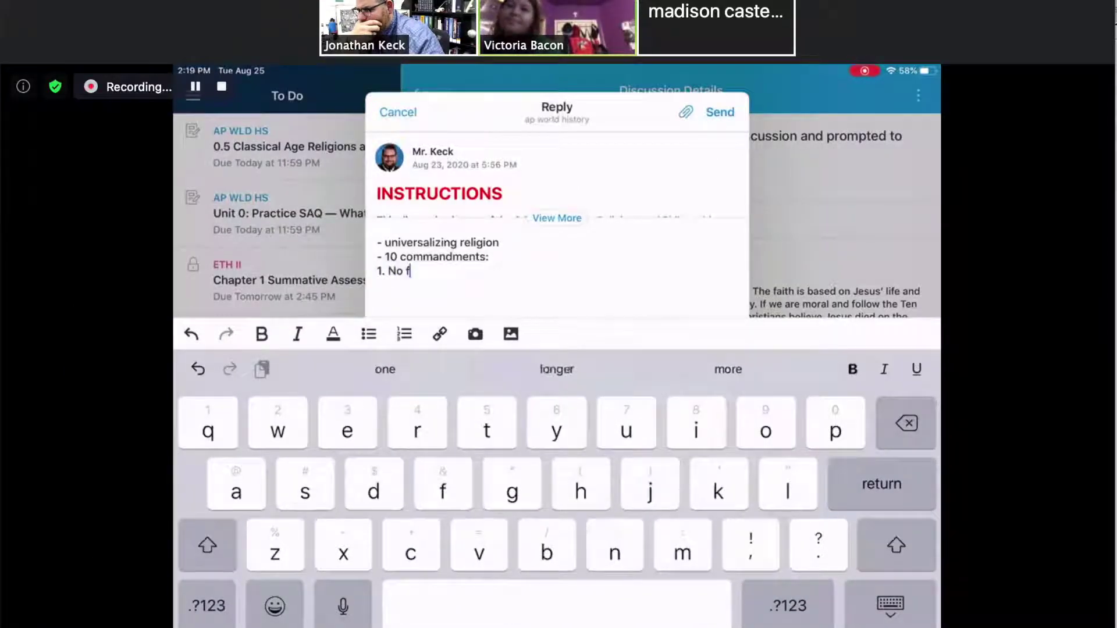
{"action": "type", "text": "alse Gods"}
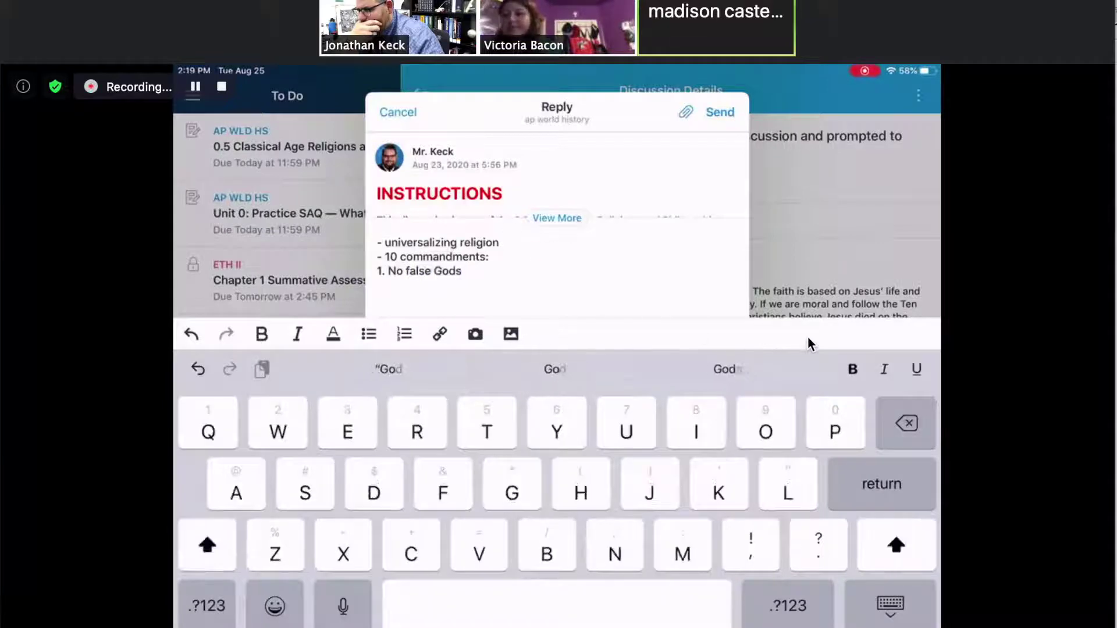
{"action": "key", "text": "Return"}
{"action": "type", "text": "2."}
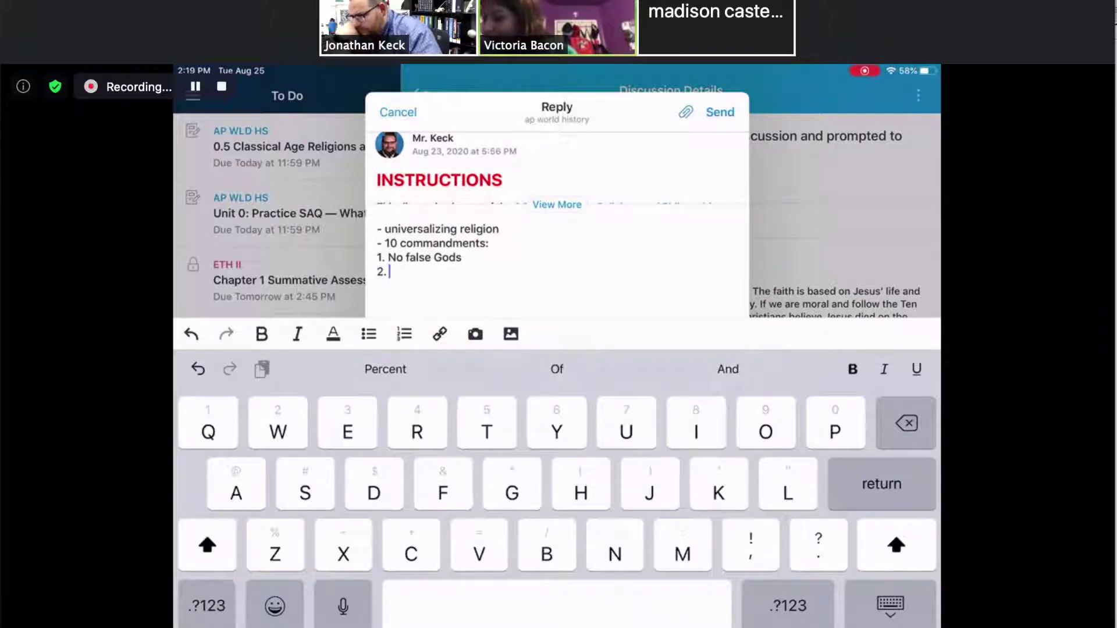
Step: Bring up the meeting's breakout room list and move from Breakout Room 1 to Breakout Room 3
{"action": "left_click", "coordinate": [635, 626]}
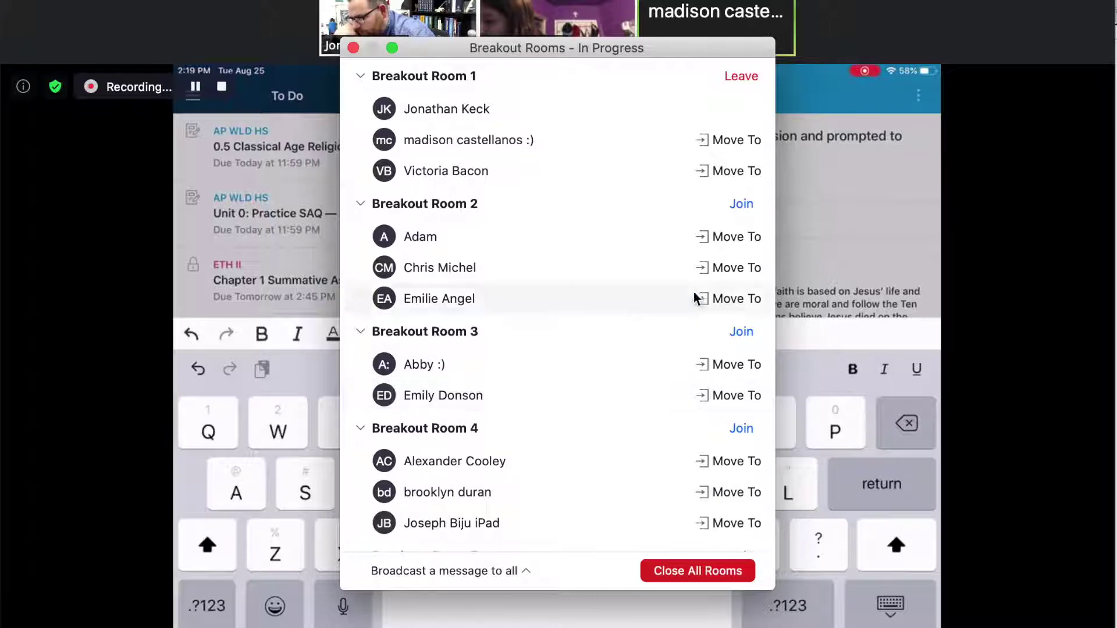
{"action": "scroll", "coordinate": [671, 335], "scroll_direction": "down", "scroll_amount": 2}
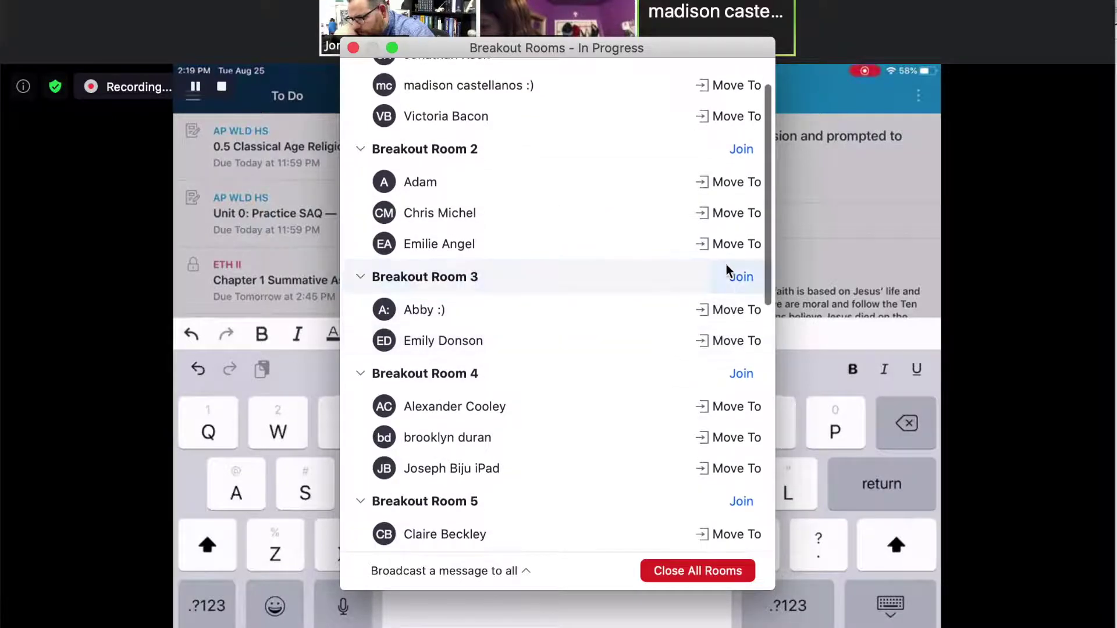
{"action": "left_click", "coordinate": [741, 275]}
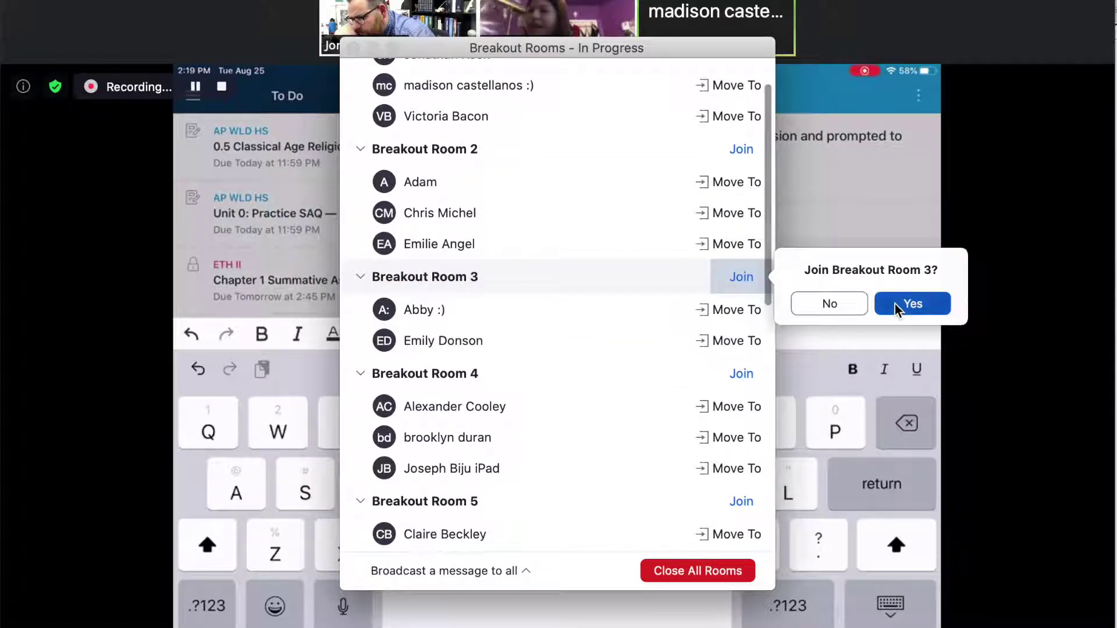
{"action": "left_click", "coordinate": [894, 304]}
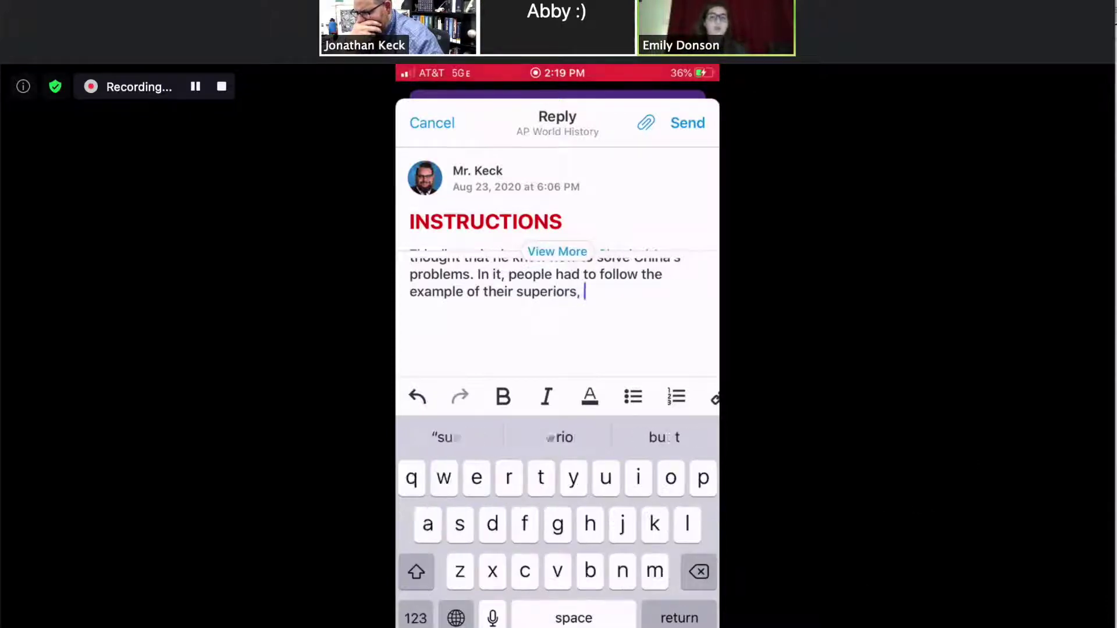
Step: Find Breakout Room 4 in the breakout room list and join it from Breakout Room 3
{"action": "scroll", "coordinate": [716, 450], "scroll_direction": "down", "scroll_amount": 1}
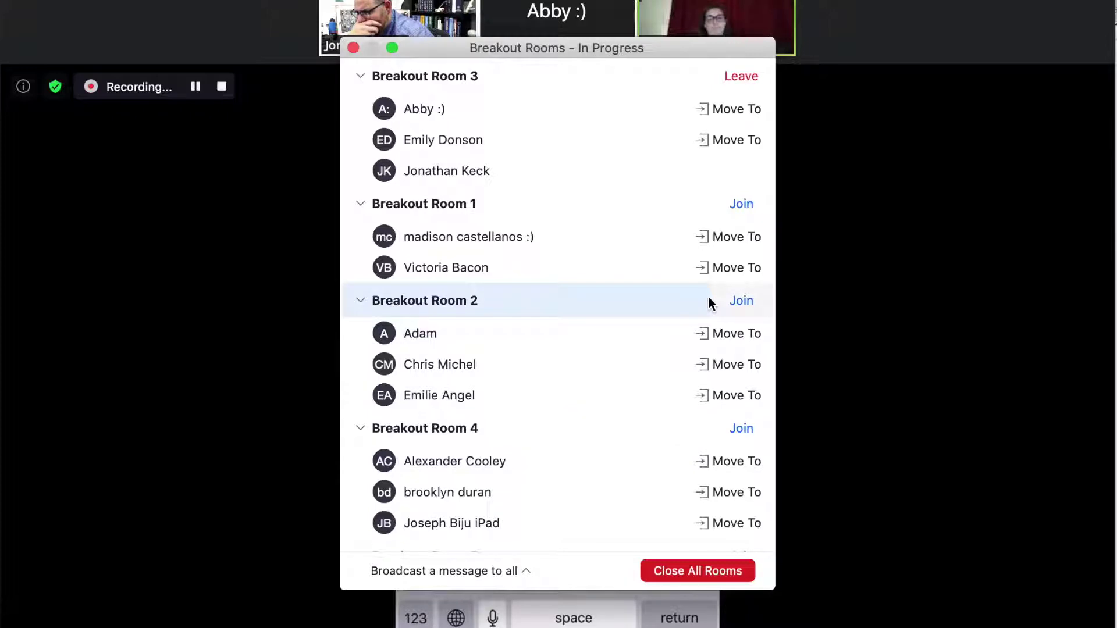
{"action": "scroll", "coordinate": [709, 302], "scroll_direction": "down", "scroll_amount": 4}
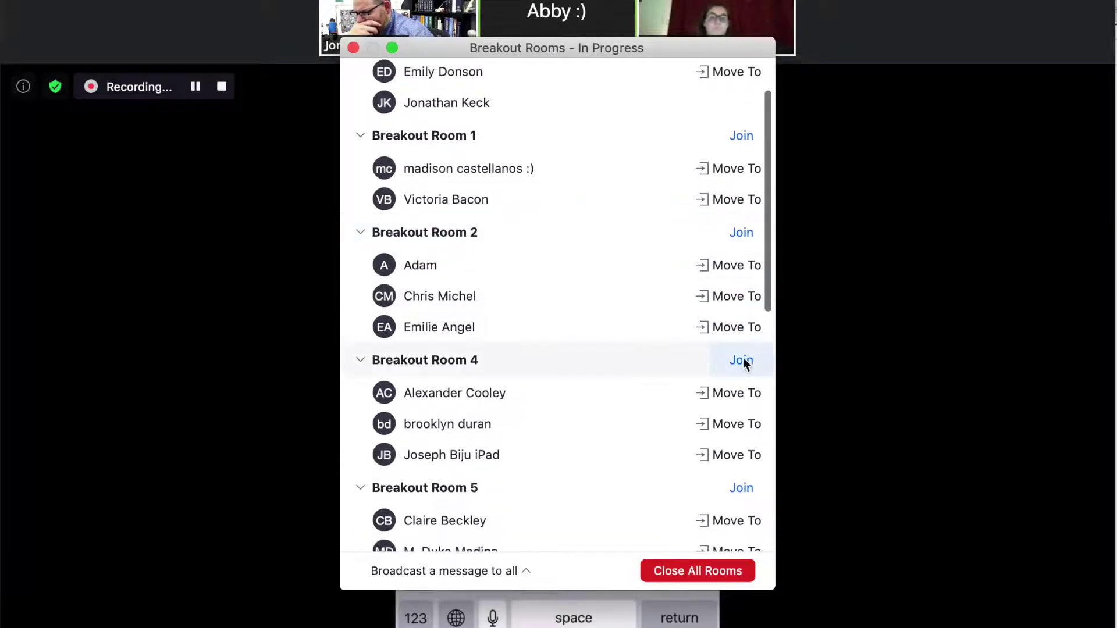
{"action": "left_click", "coordinate": [742, 360]}
{"action": "left_click", "coordinate": [901, 383]}
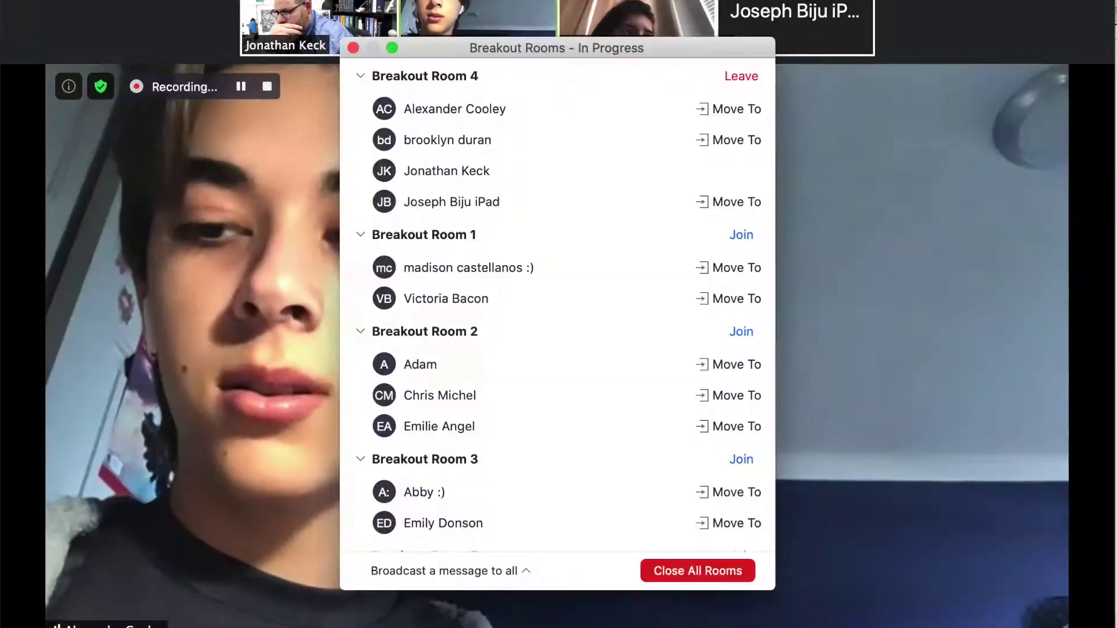
Step: Move from Breakout Room 4 to Breakout Room 6 and exit the full-screen meeting view
{"action": "scroll", "coordinate": [633, 483], "scroll_direction": "down", "scroll_amount": 5}
{"action": "scroll", "coordinate": [627, 487], "scroll_direction": "down", "scroll_amount": 4}
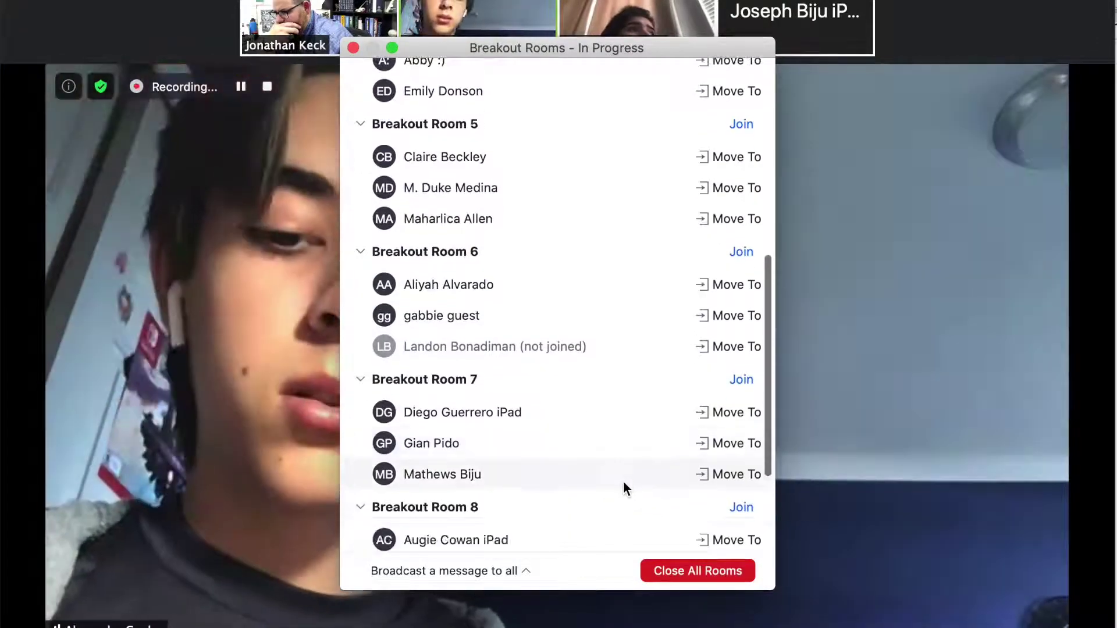
{"action": "left_click", "coordinate": [740, 252]}
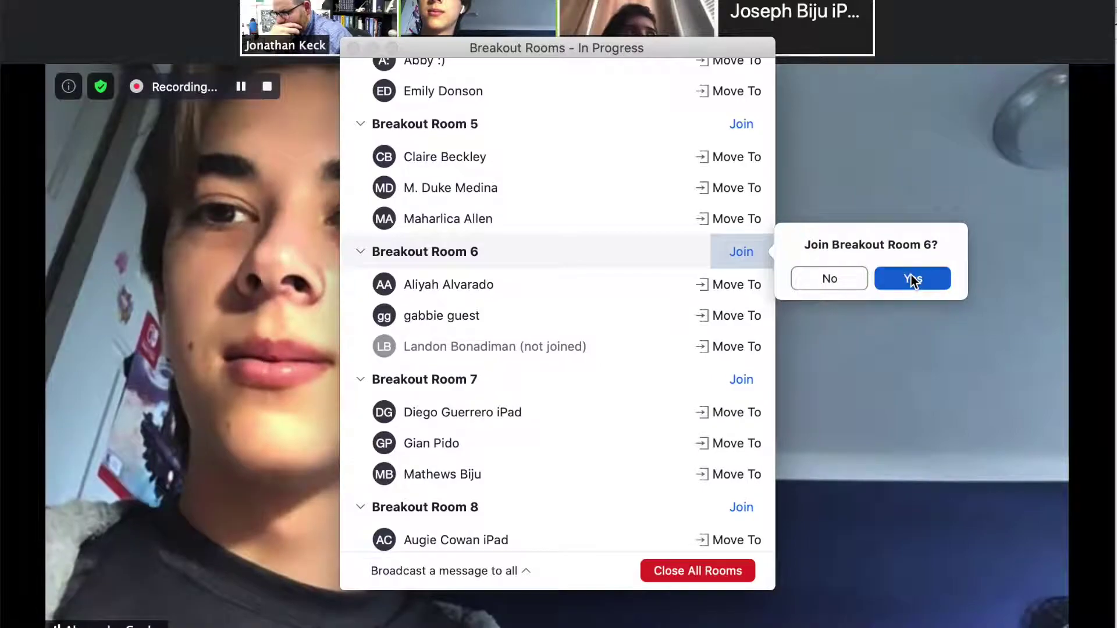
{"action": "left_click", "coordinate": [912, 280]}
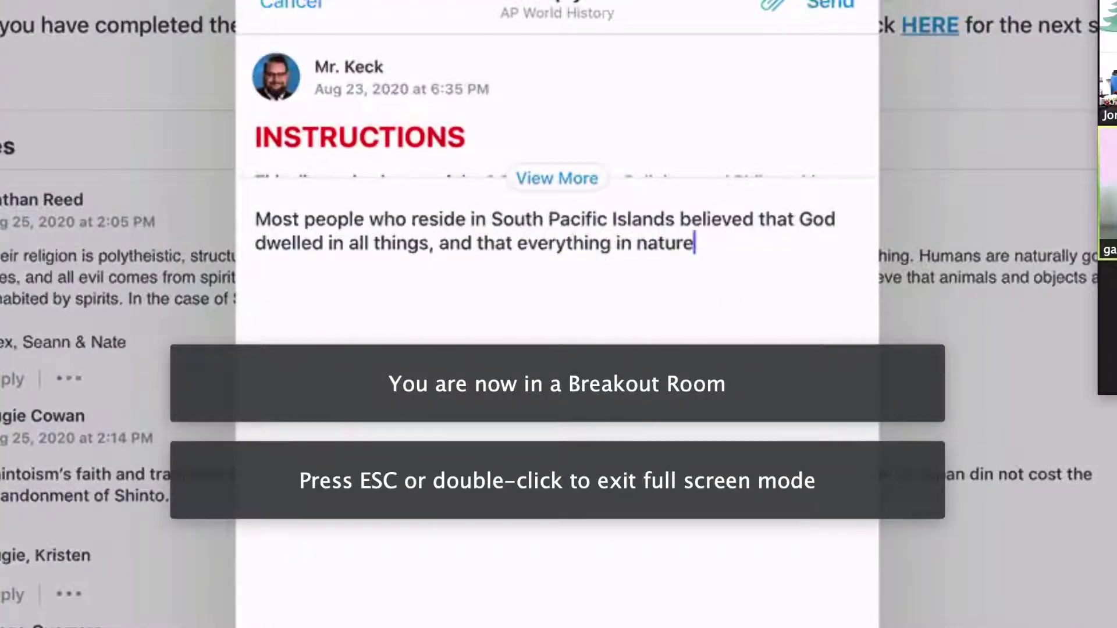
{"action": "key", "text": "Escape"}
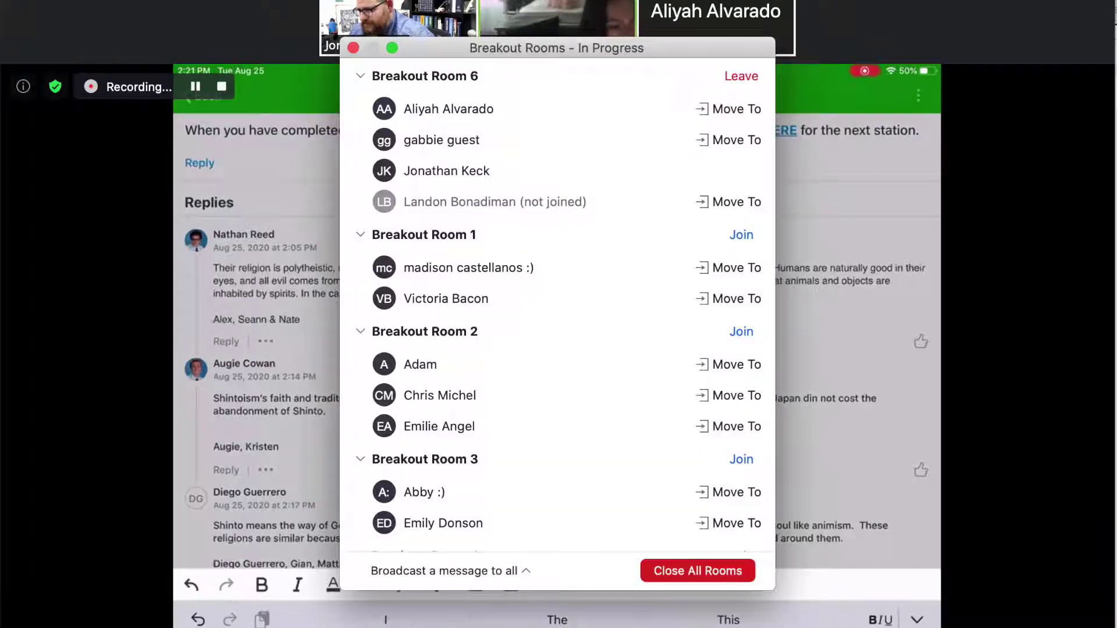
Step: Open the option to broadcast a message to all breakout rooms, dismiss it without text and close the room list
{"action": "left_click", "coordinate": [448, 573]}
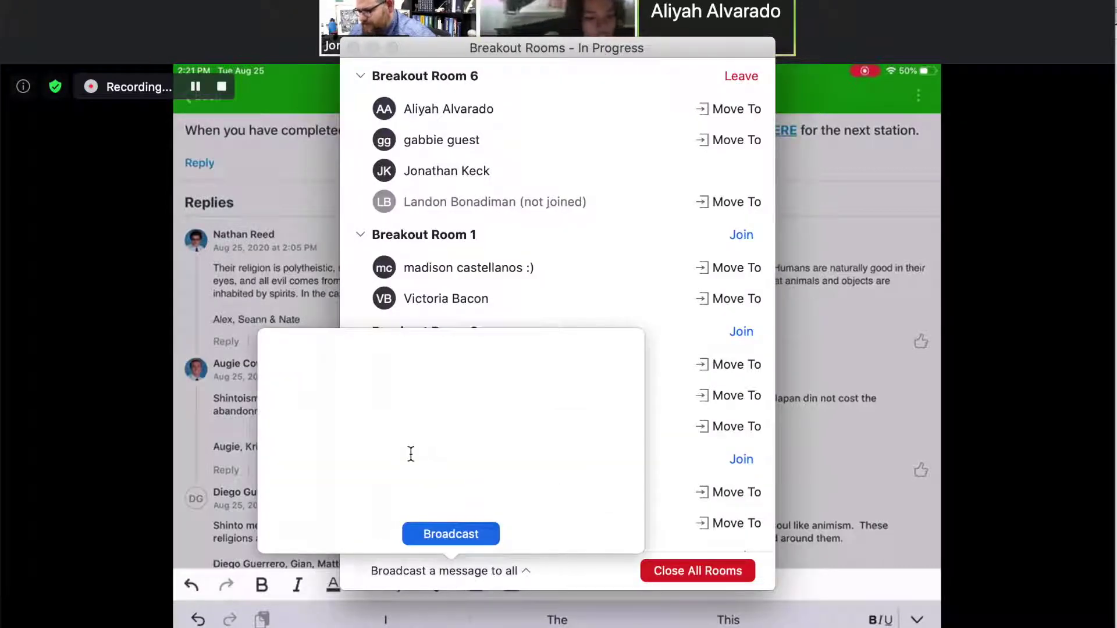
{"action": "left_click", "coordinate": [454, 536]}
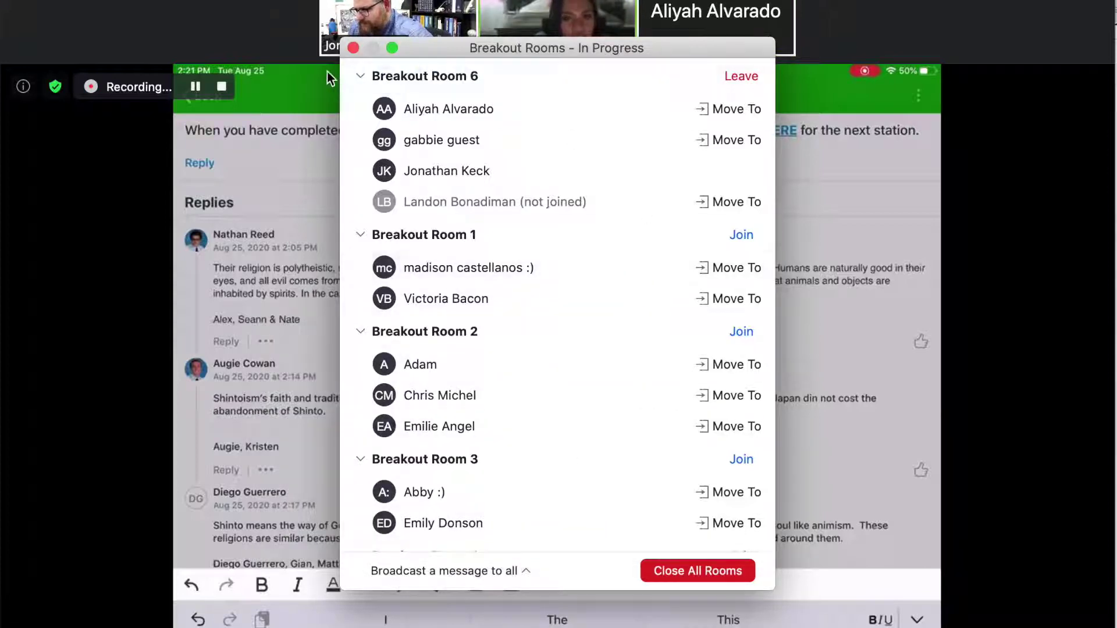
{"action": "left_click", "coordinate": [353, 48]}
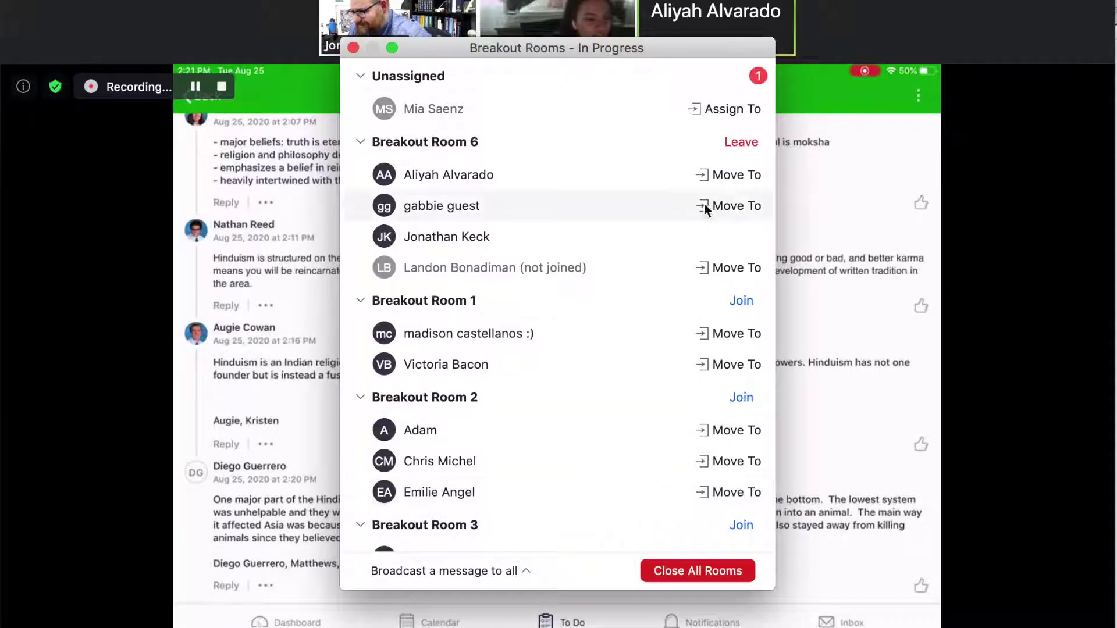
Step: Assign the unassigned student to Breakout Room 1 and join Breakout Room 2
{"action": "left_click", "coordinate": [727, 108]}
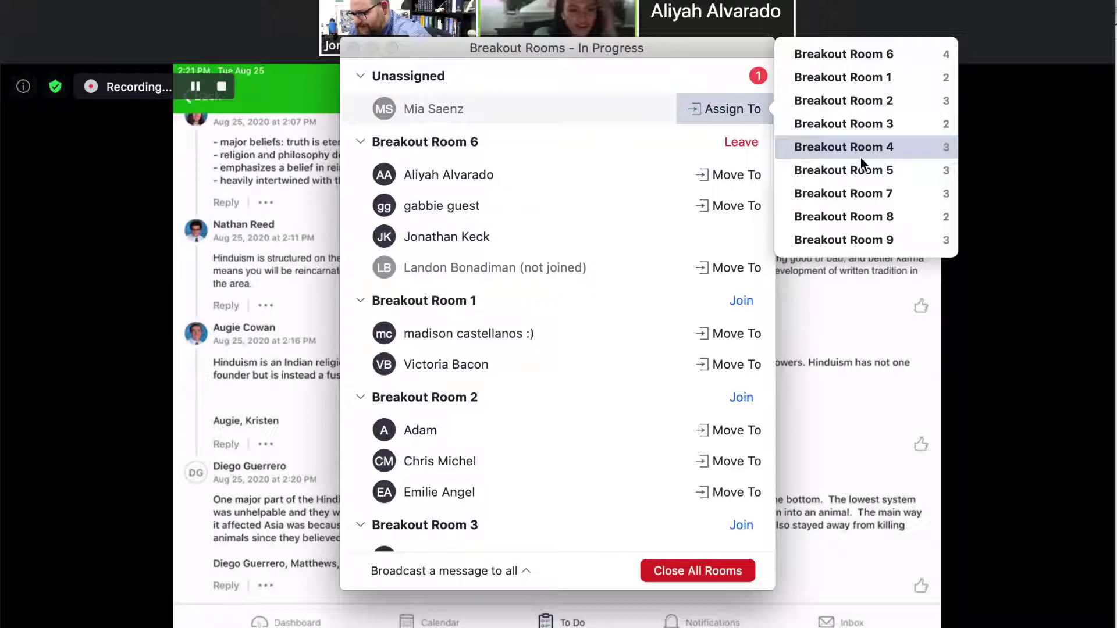
{"action": "left_click", "coordinate": [867, 81]}
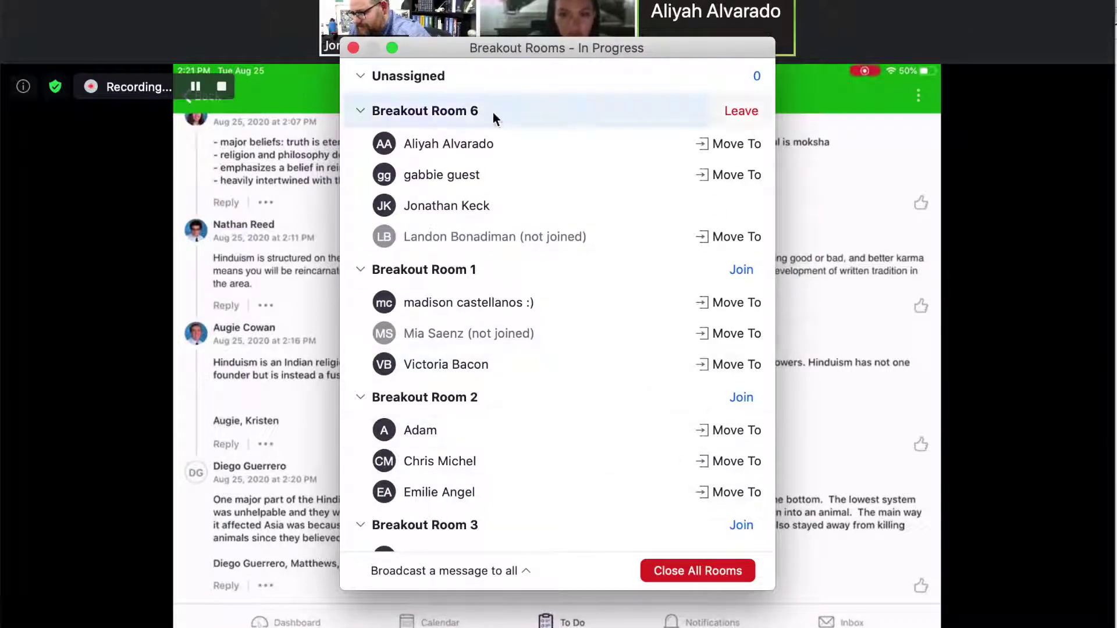
{"action": "scroll", "coordinate": [658, 385], "scroll_direction": "down", "scroll_amount": 2}
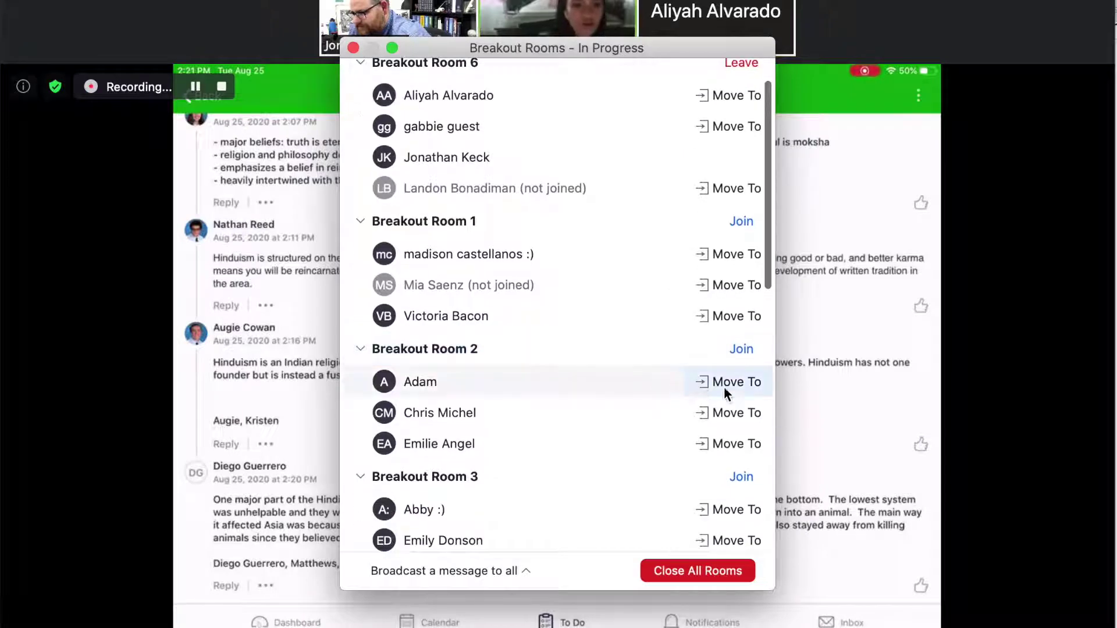
{"action": "scroll", "coordinate": [686, 385], "scroll_direction": "down", "scroll_amount": 2}
{"action": "left_click", "coordinate": [738, 308]}
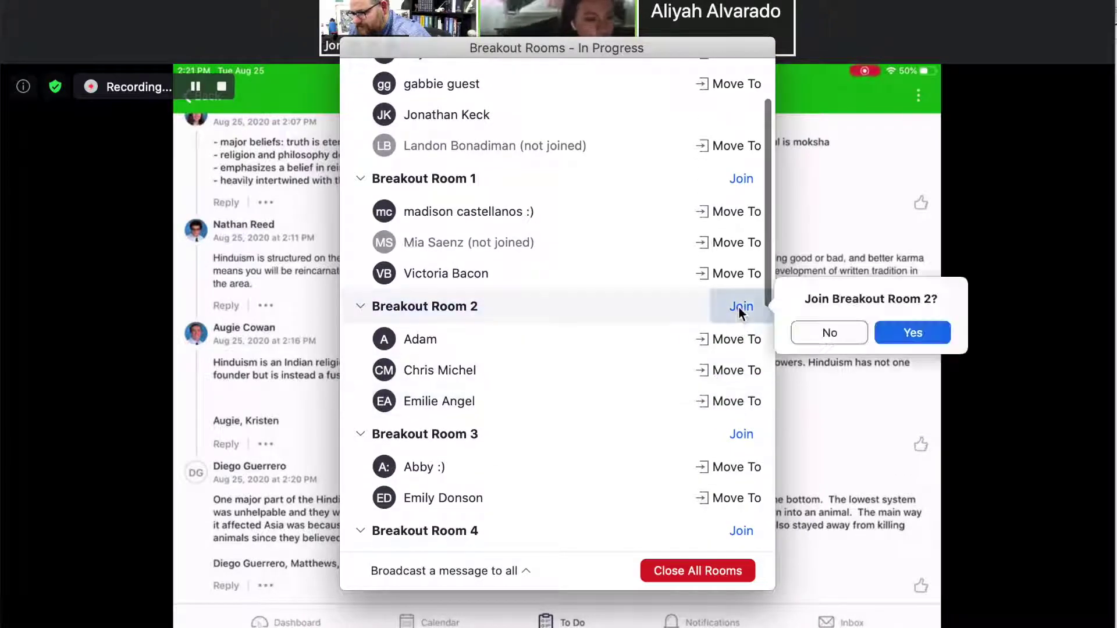
{"action": "left_click", "coordinate": [905, 333]}
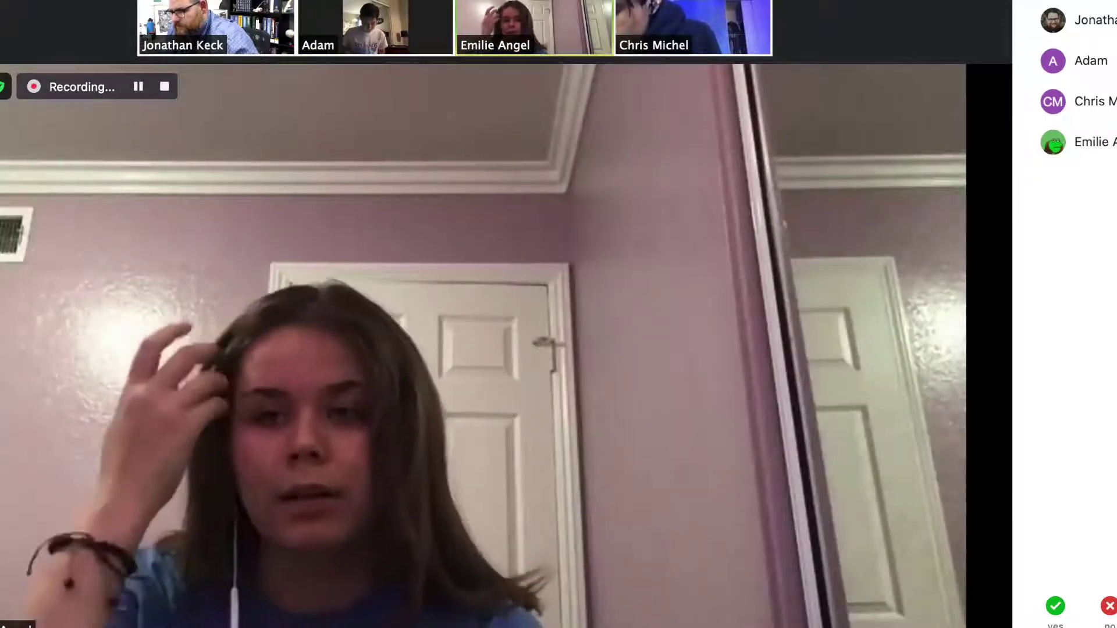
Step: Leave Breakout Room 2 and return to the main meeting session
{"action": "left_click", "coordinate": [808, 626]}
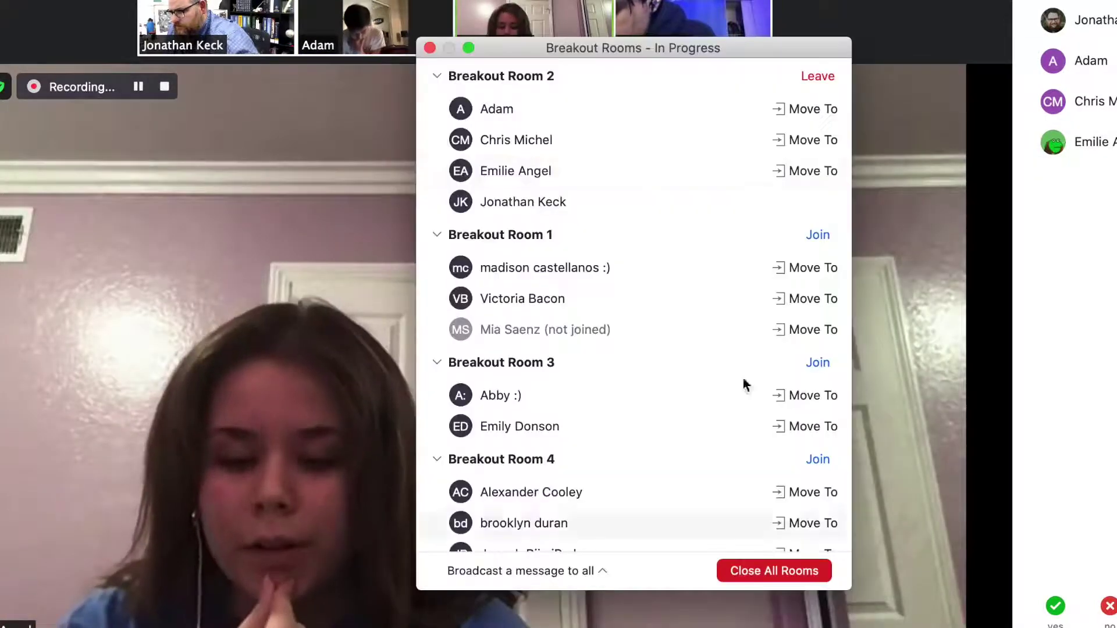
{"action": "left_click", "coordinate": [819, 71]}
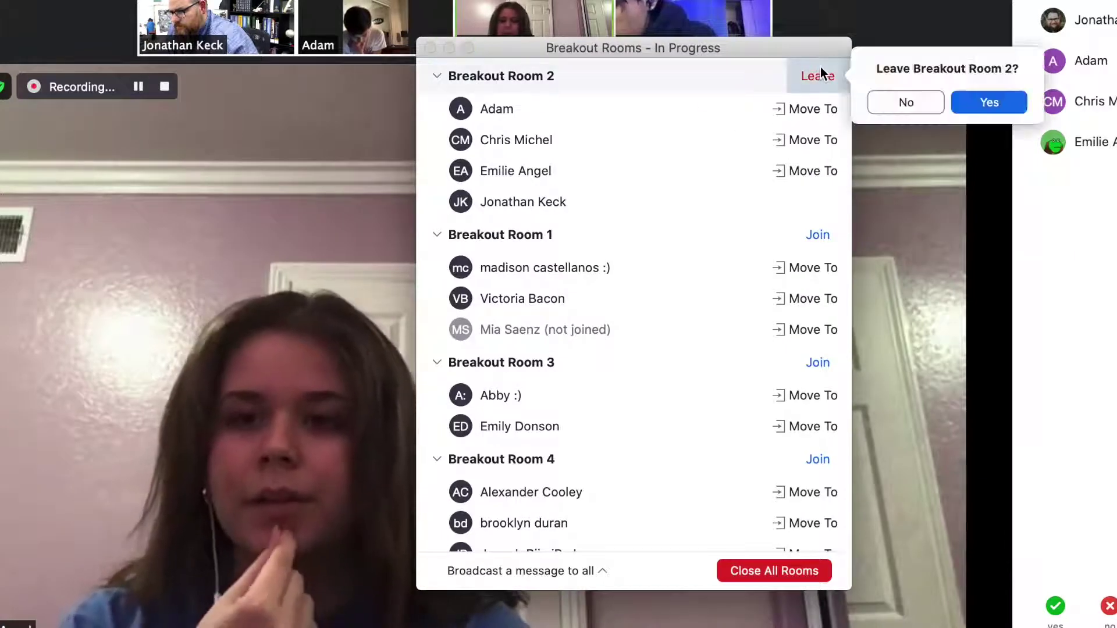
{"action": "left_click", "coordinate": [983, 104]}
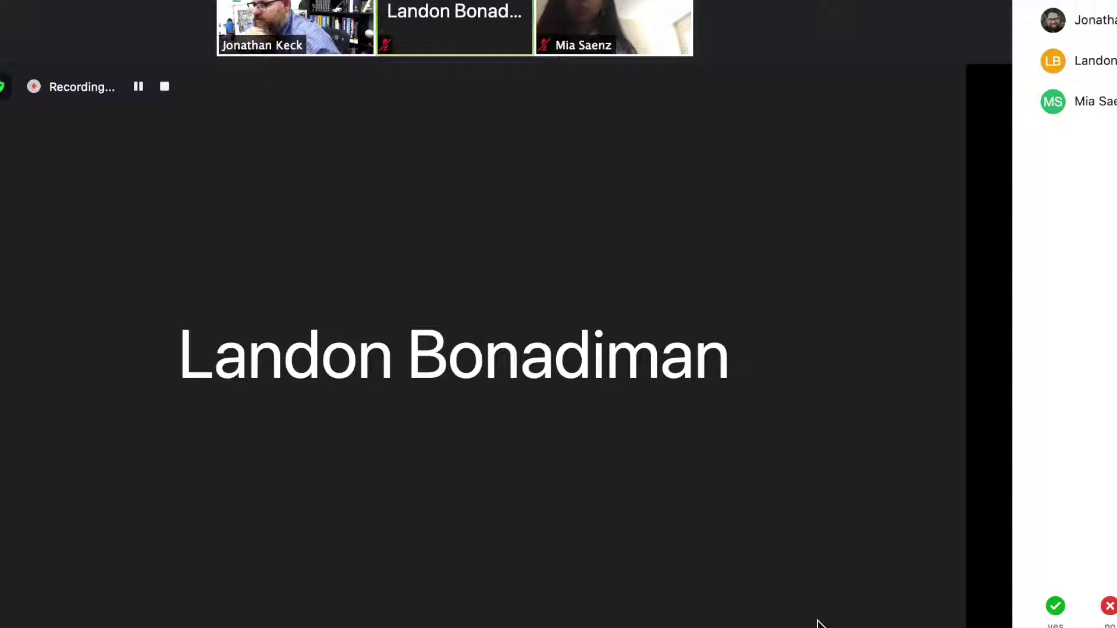
Step: Open the breakout room list from the main session and join Breakout Room 4
{"action": "left_click", "coordinate": [744, 627]}
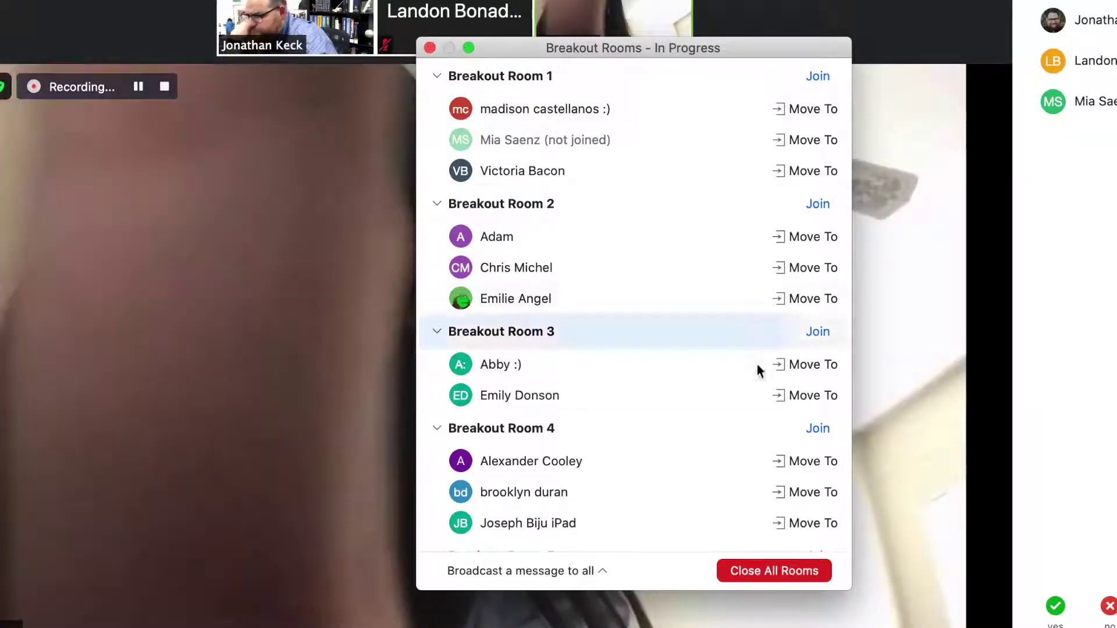
{"action": "scroll", "coordinate": [652, 457], "scroll_direction": "down", "scroll_amount": 3}
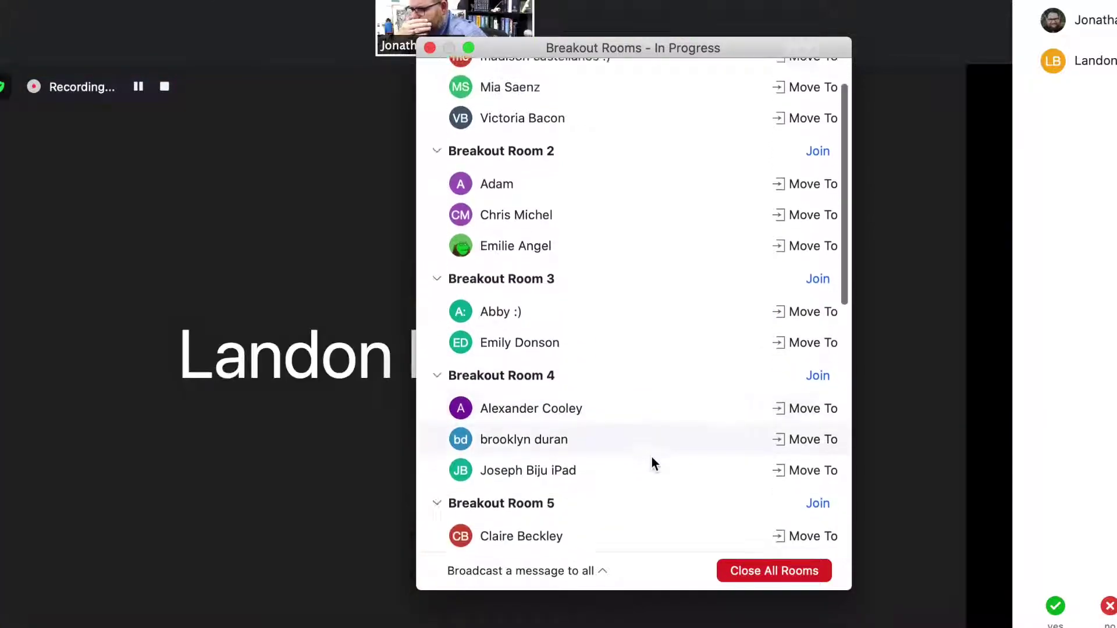
{"action": "left_click", "coordinate": [822, 342]}
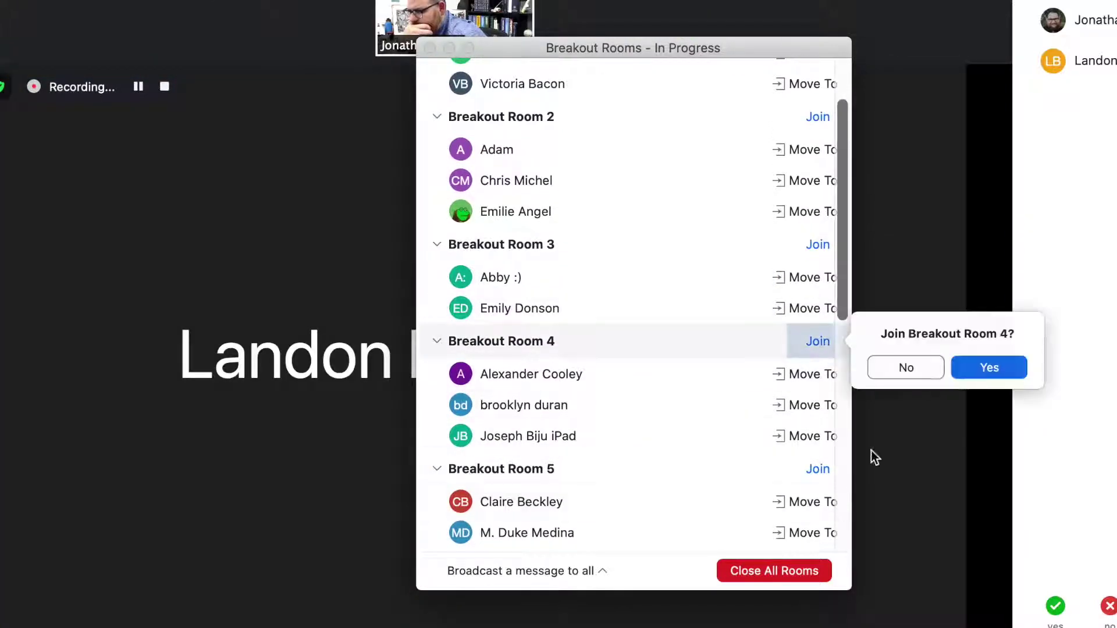
{"action": "left_click", "coordinate": [982, 370]}
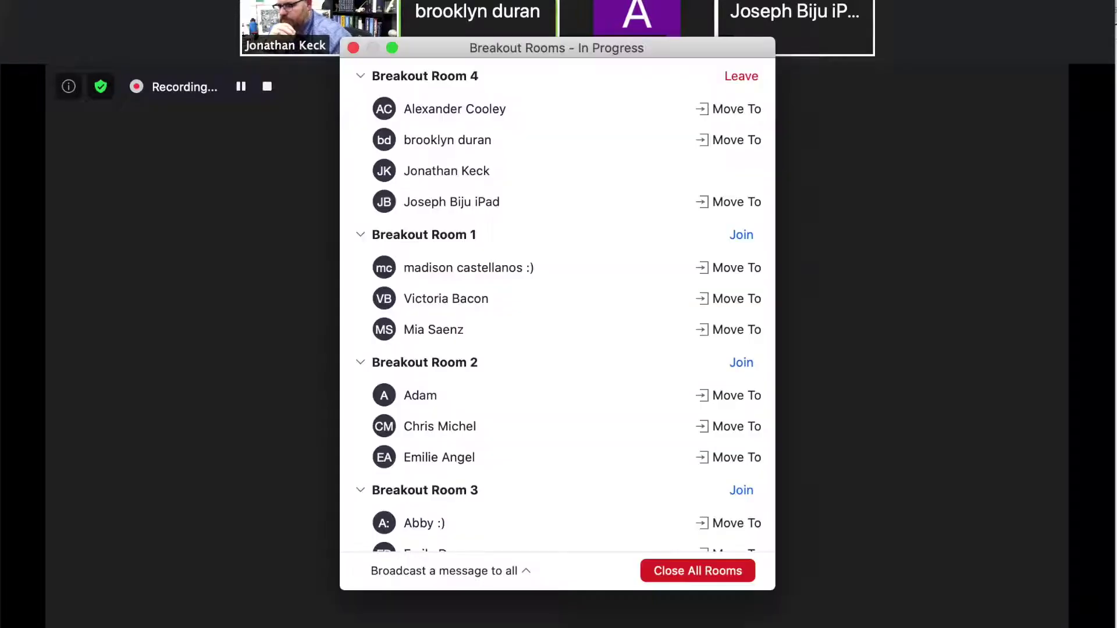
Step: Find Breakout Room 3 in the breakout room list and join it from Breakout Room 4
{"action": "scroll", "coordinate": [623, 466], "scroll_direction": "down", "scroll_amount": 3}
{"action": "scroll", "coordinate": [621, 465], "scroll_direction": "down", "scroll_amount": 3}
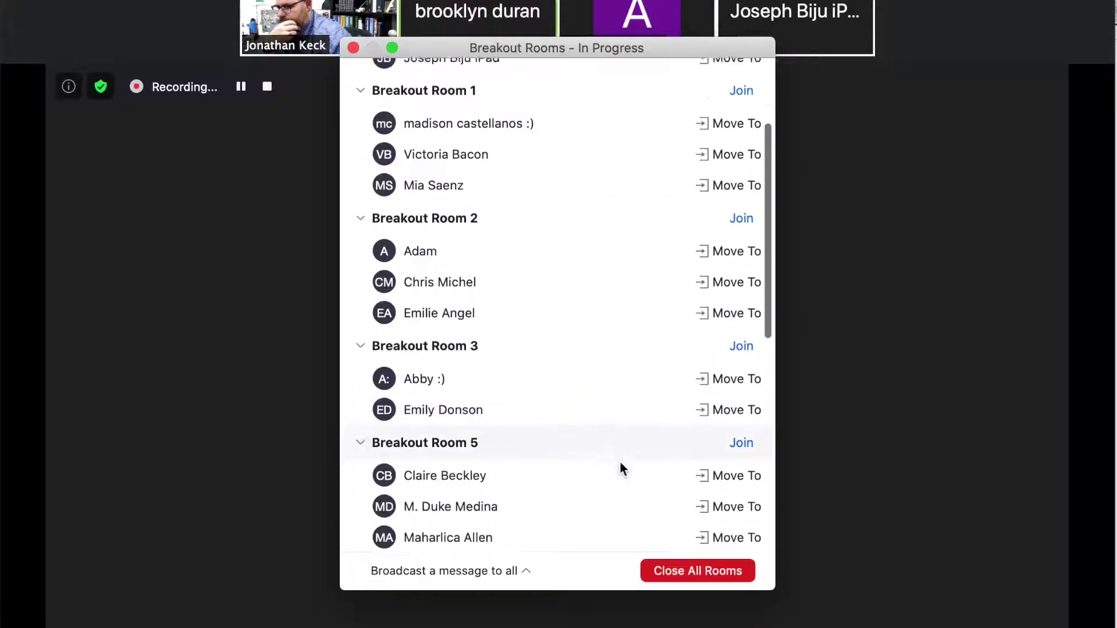
{"action": "left_click", "coordinate": [740, 310]}
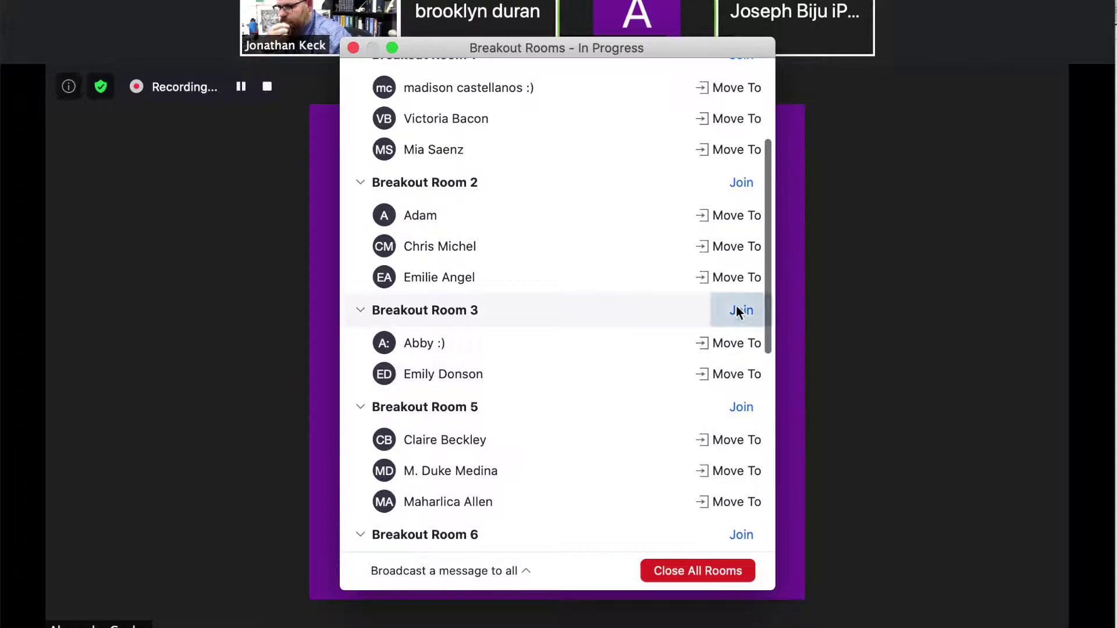
{"action": "left_click", "coordinate": [916, 337]}
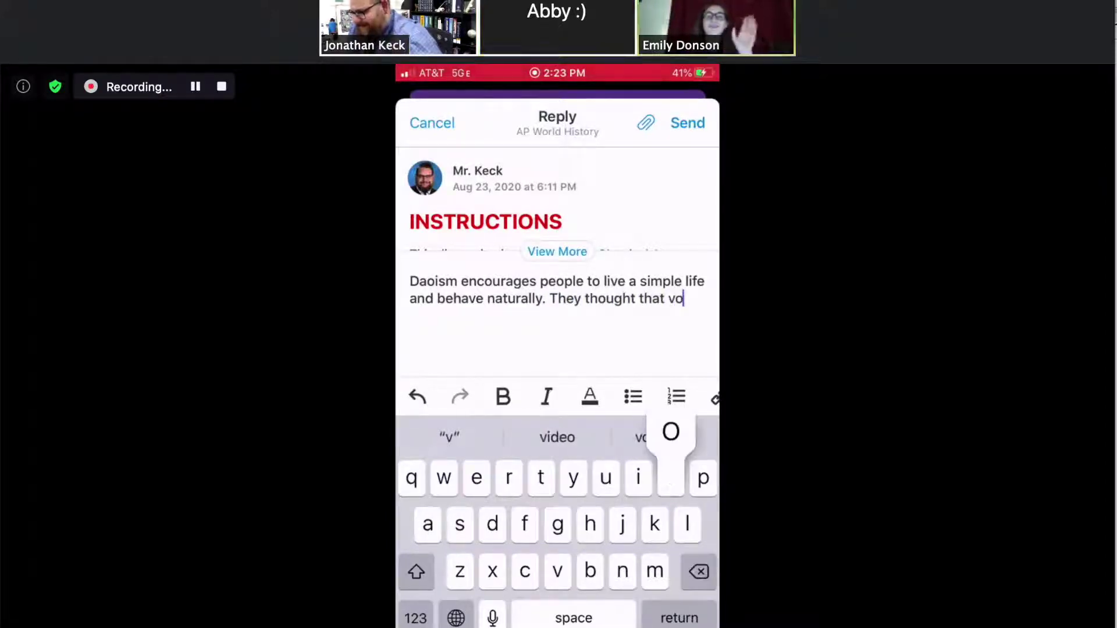
Step: Reopen the breakout room list and move from Breakout Room 3 to Breakout Room 6
{"action": "left_click", "coordinate": [733, 621]}
{"action": "scroll", "coordinate": [721, 472], "scroll_direction": "down", "scroll_amount": 10}
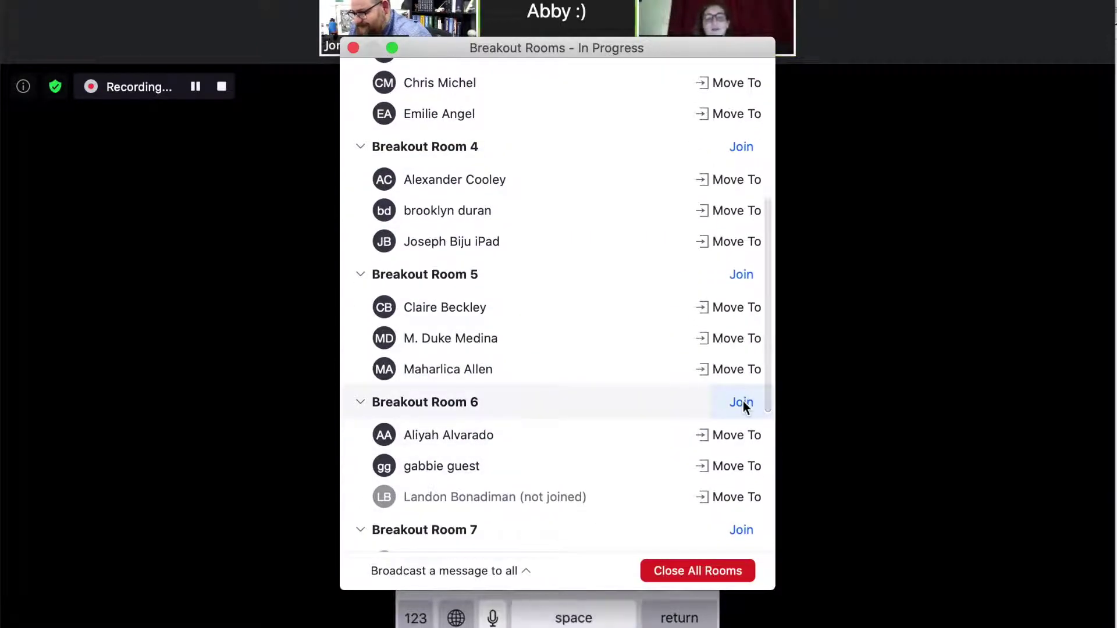
{"action": "left_click", "coordinate": [741, 402]}
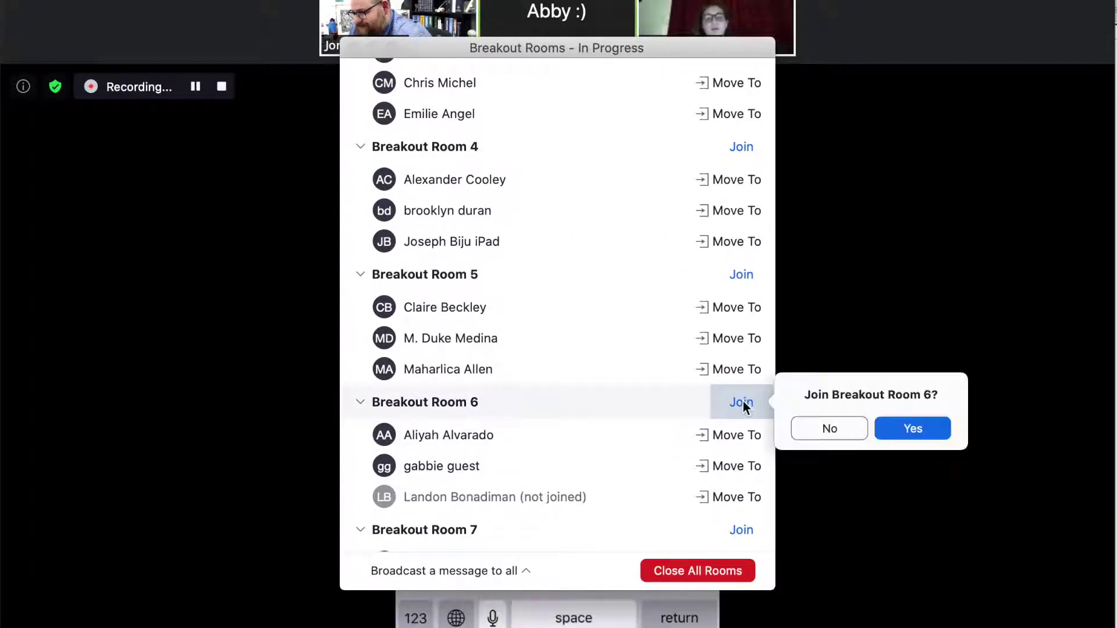
{"action": "left_click", "coordinate": [894, 428]}
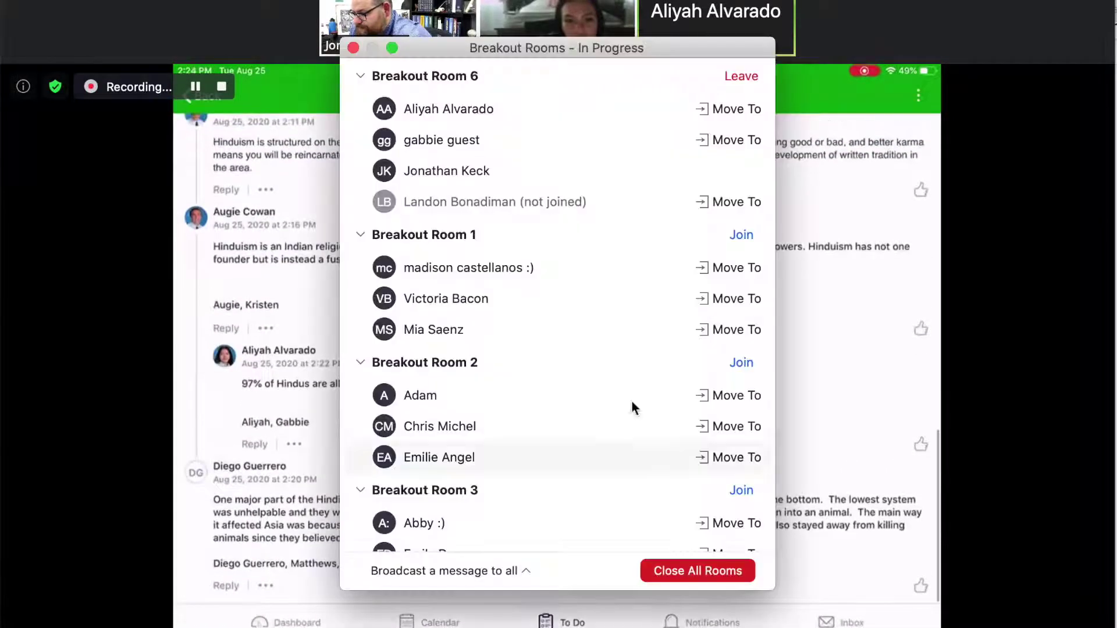
Step: Find Breakout Room 9 in the breakout room list and move there from Breakout Room 6
{"action": "scroll", "coordinate": [602, 375], "scroll_direction": "down", "scroll_amount": 2}
{"action": "scroll", "coordinate": [602, 375], "scroll_direction": "up", "scroll_amount": 2}
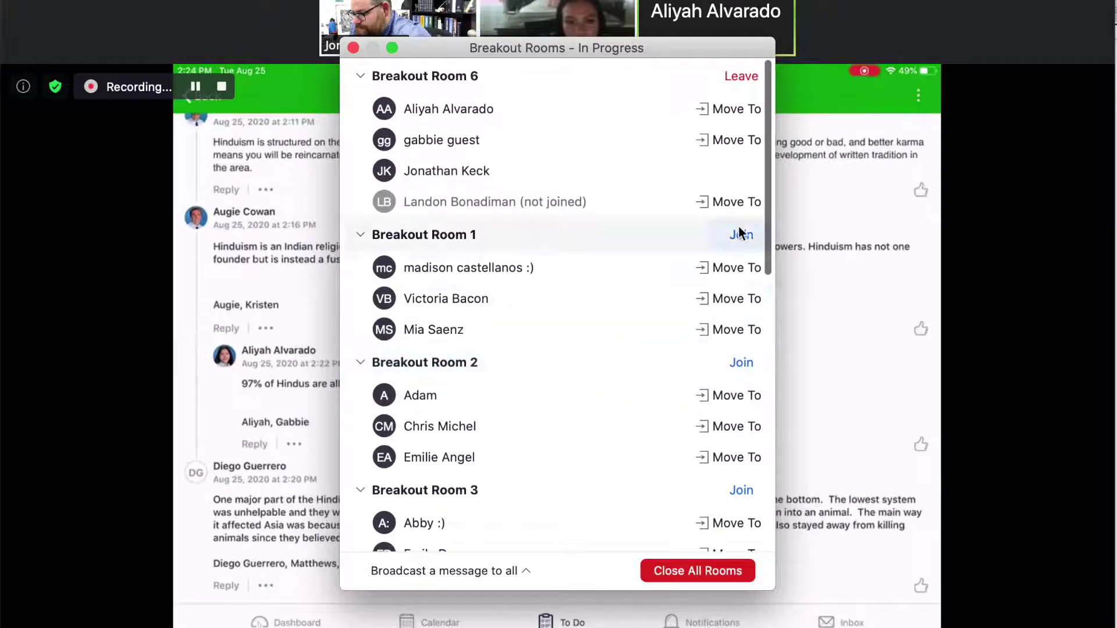
{"action": "scroll", "coordinate": [588, 338], "scroll_direction": "down", "scroll_amount": 10}
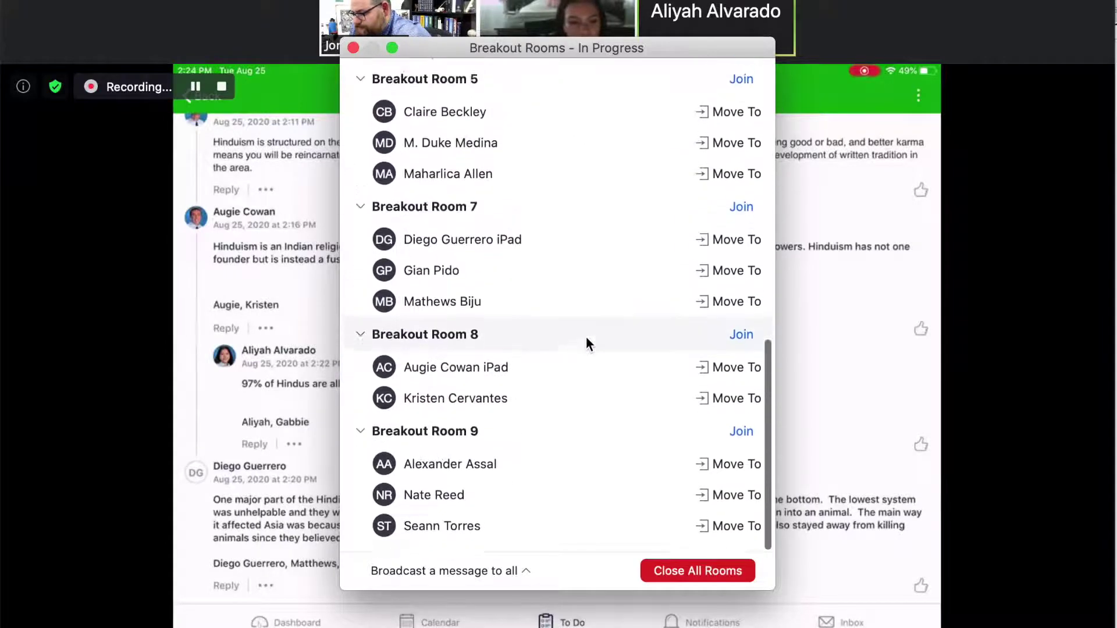
{"action": "left_click", "coordinate": [733, 443]}
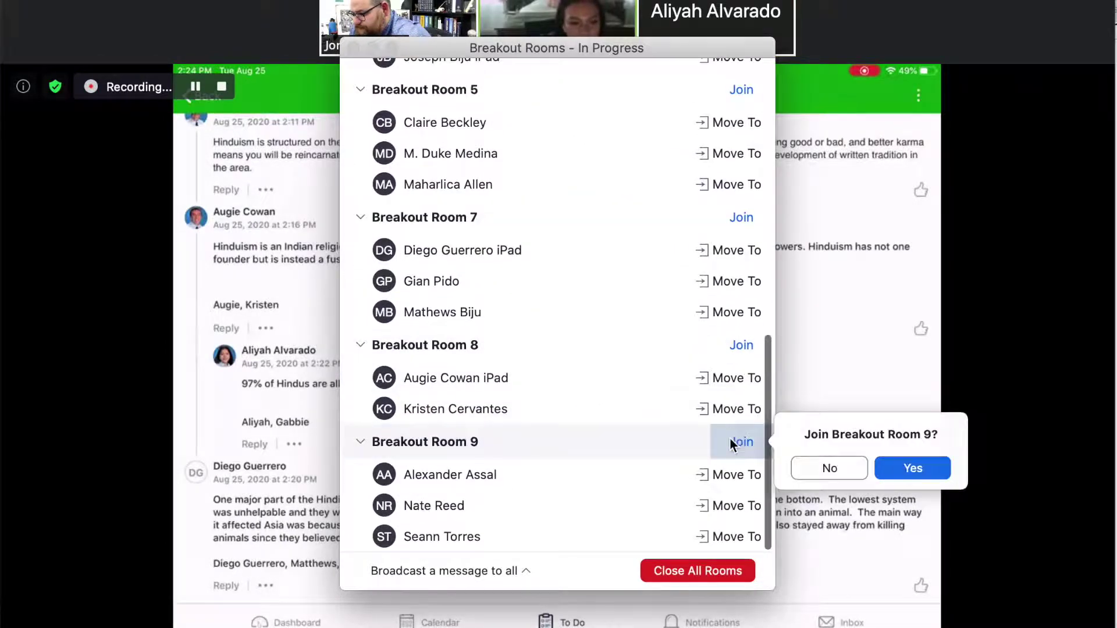
{"action": "left_click", "coordinate": [911, 469]}
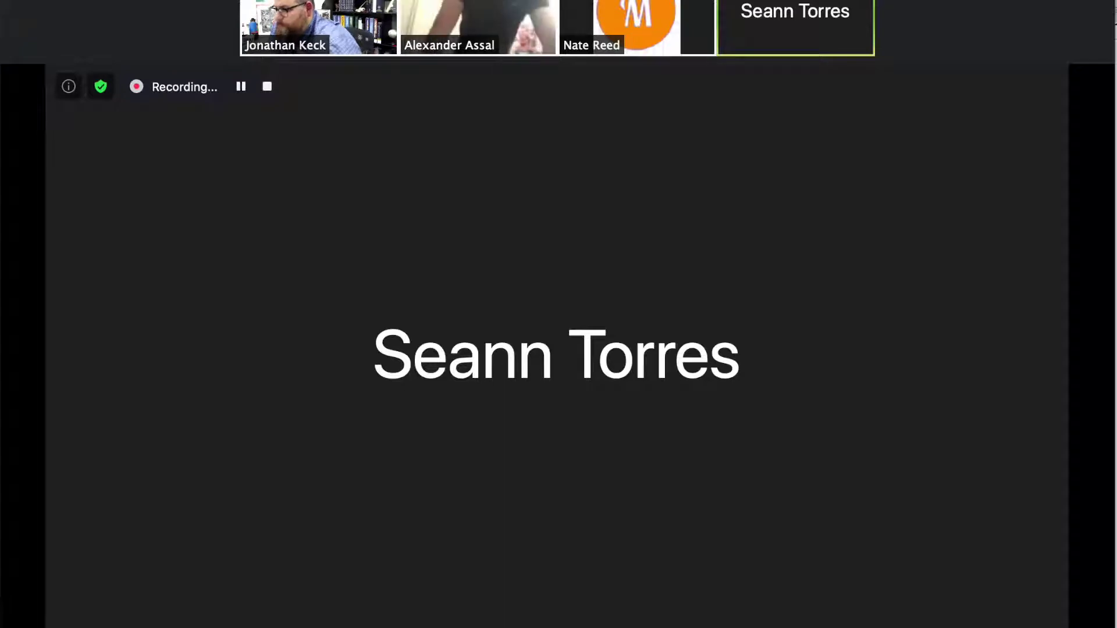
Step: Reopen the breakout room list and move from Breakout Room 9 to Breakout Room 2
{"action": "scroll", "coordinate": [575, 473], "scroll_direction": "down", "scroll_amount": 3}
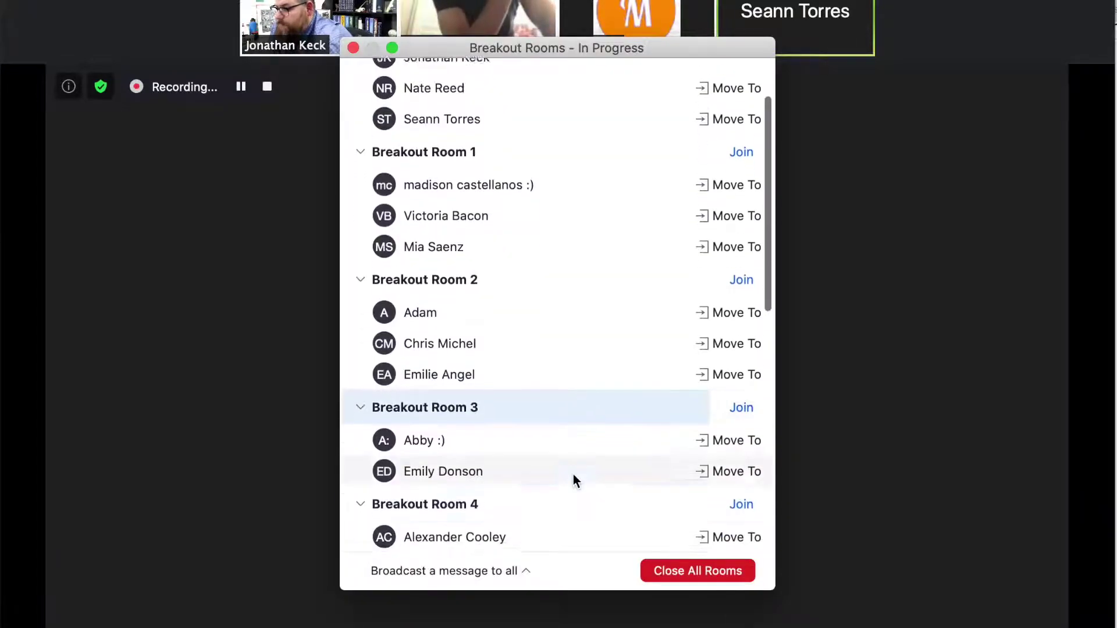
{"action": "scroll", "coordinate": [574, 474], "scroll_direction": "up", "scroll_amount": 1}
{"action": "scroll", "coordinate": [571, 480], "scroll_direction": "up", "scroll_amount": 2}
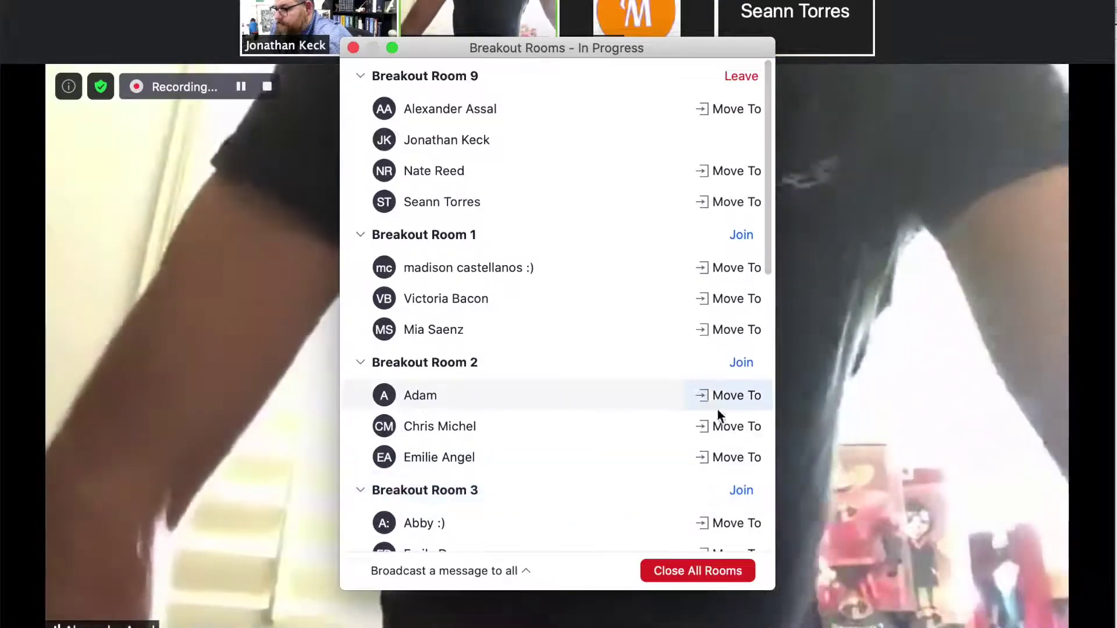
{"action": "left_click", "coordinate": [744, 362]}
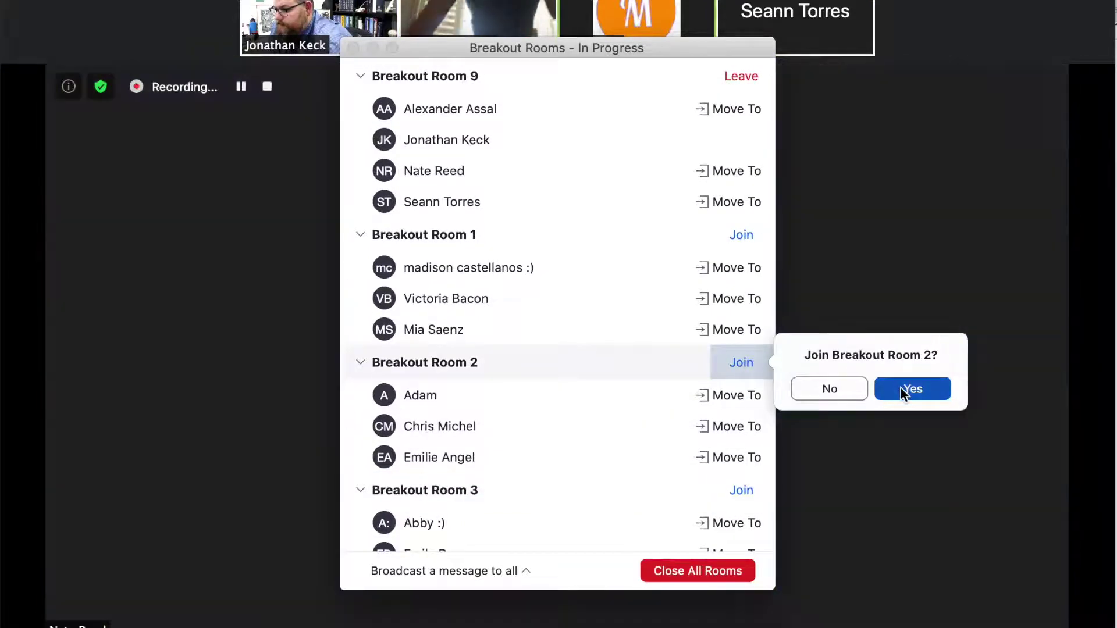
{"action": "left_click", "coordinate": [901, 389]}
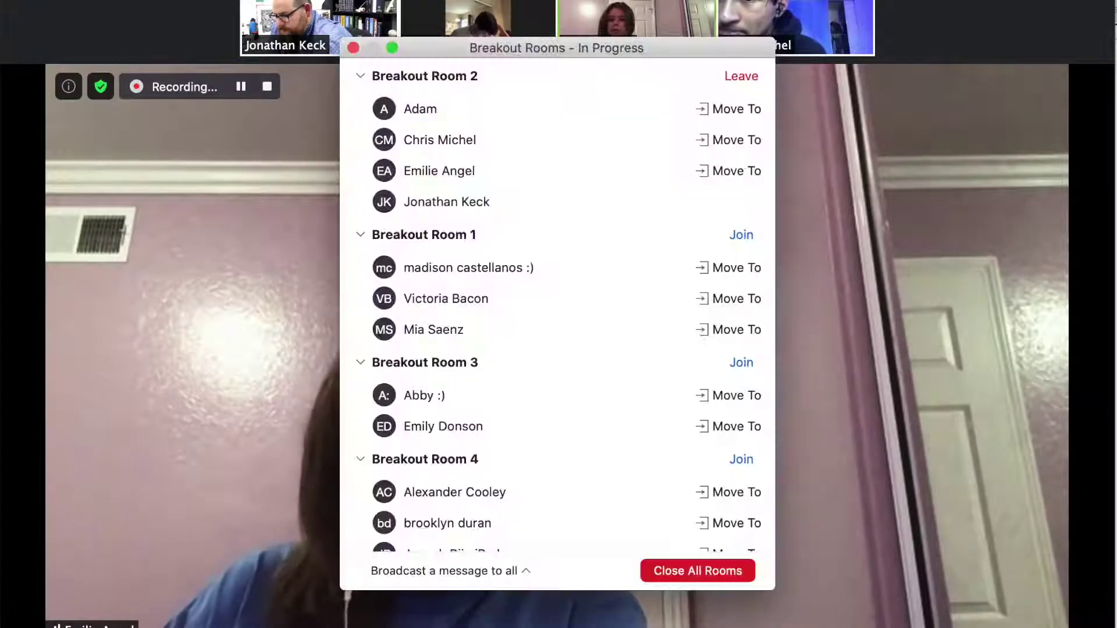
Step: Broadcast a message to all breakout rooms and move from Breakout Room 2 to Breakout Room 4
{"action": "left_click", "coordinate": [423, 575]}
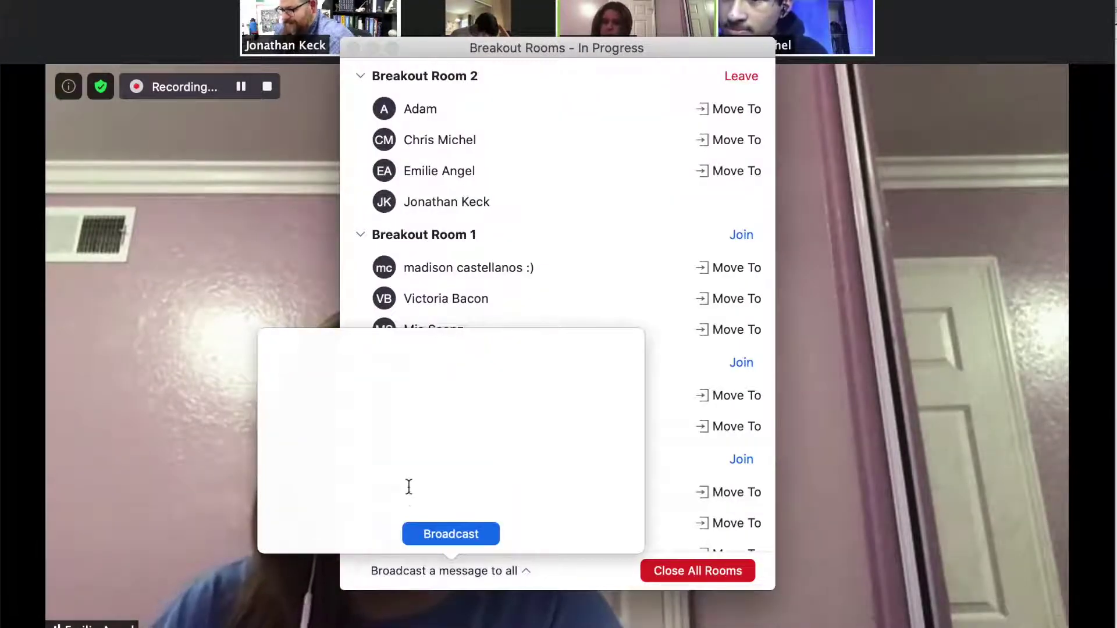
{"action": "left_click", "coordinate": [443, 536]}
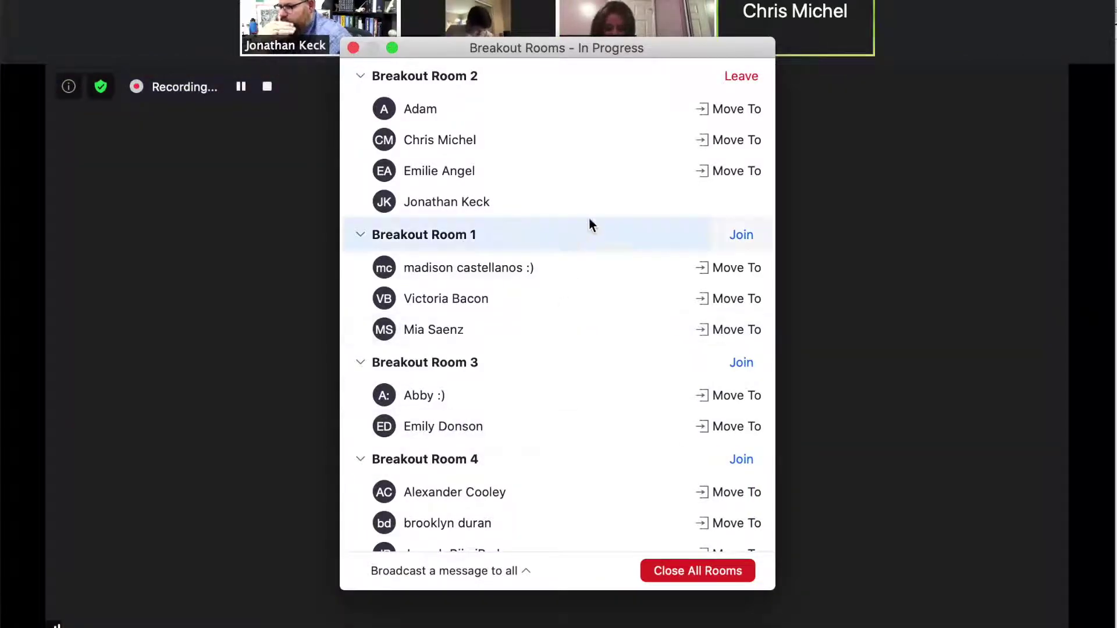
{"action": "scroll", "coordinate": [654, 401], "scroll_direction": "down", "scroll_amount": 4}
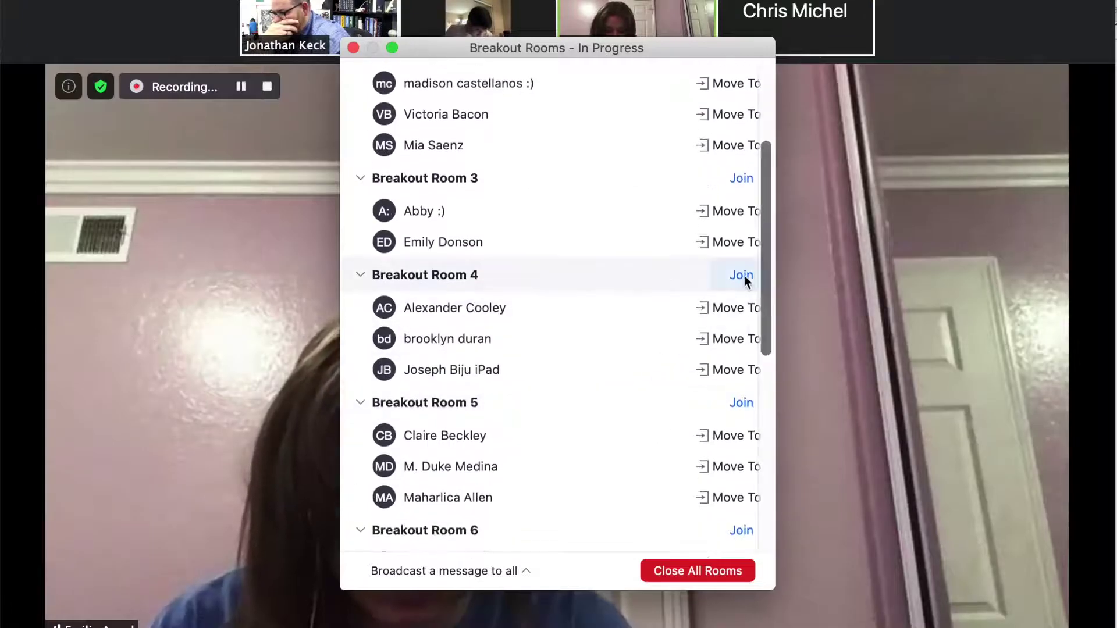
{"action": "left_click", "coordinate": [745, 272]}
{"action": "left_click", "coordinate": [894, 305]}
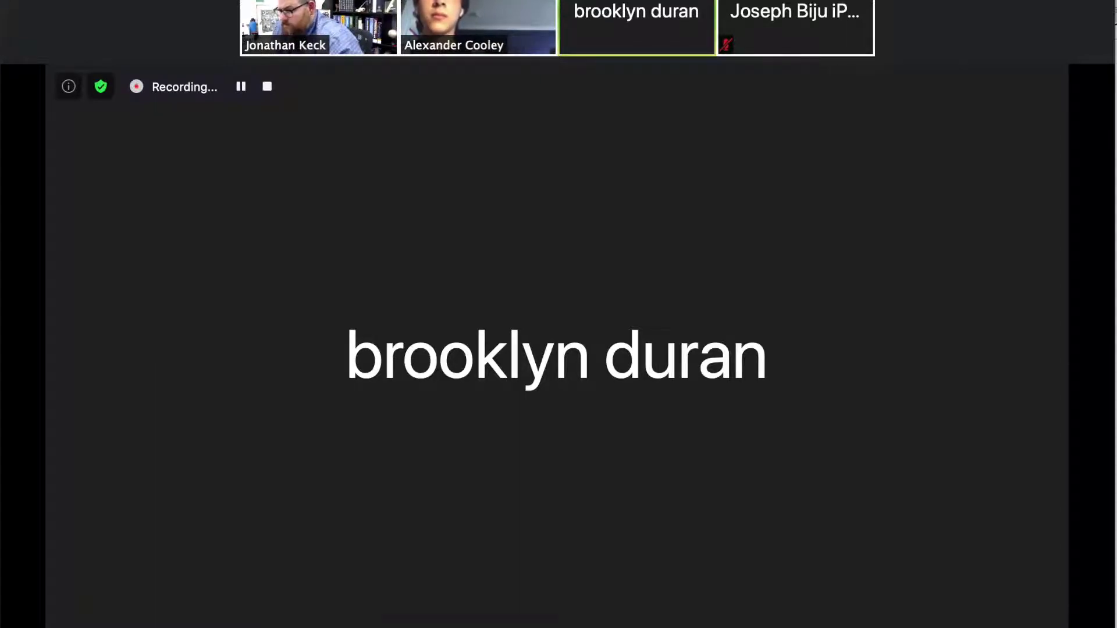
Step: Move from Breakout Room 4 to Breakout Room 3 and exit full screen mode
{"action": "scroll", "coordinate": [680, 361], "scroll_direction": "down", "scroll_amount": 3}
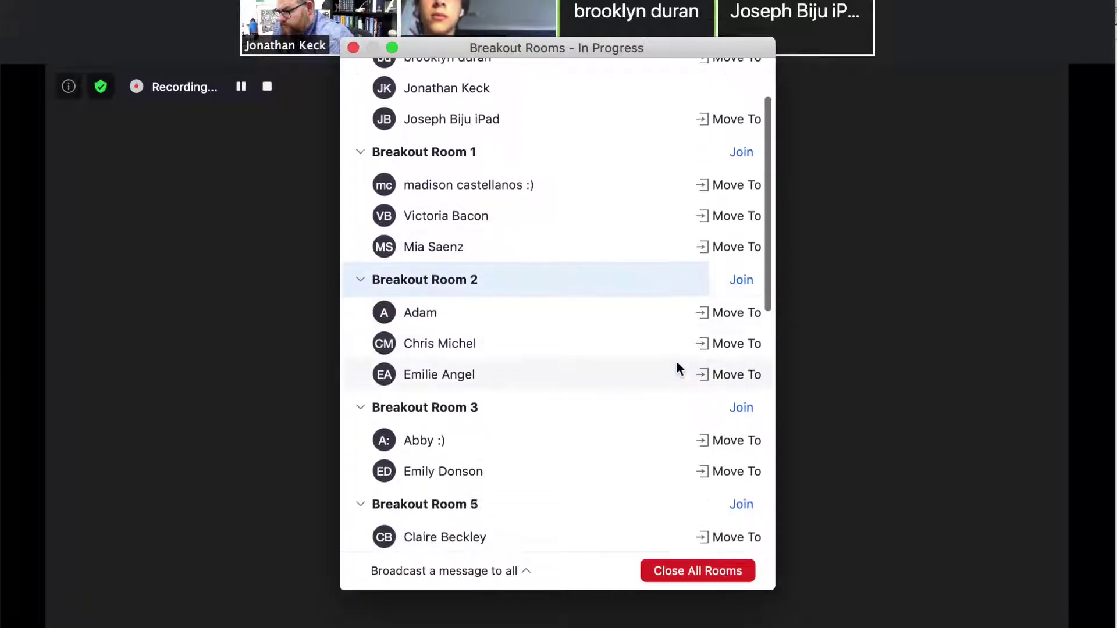
{"action": "scroll", "coordinate": [676, 362], "scroll_direction": "down", "scroll_amount": 3}
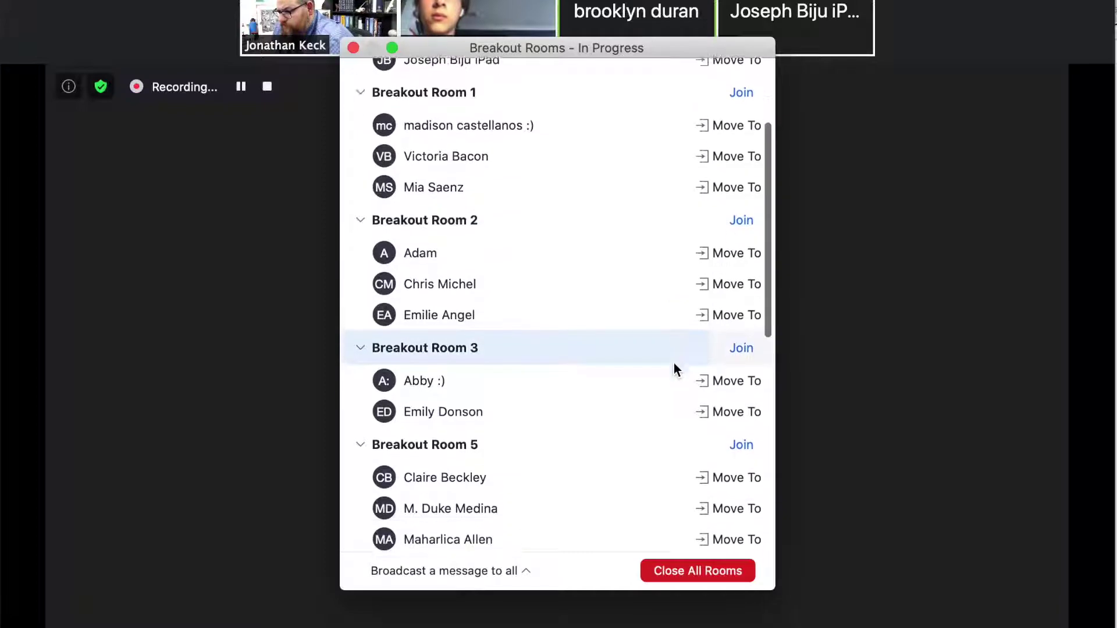
{"action": "left_click", "coordinate": [740, 335]}
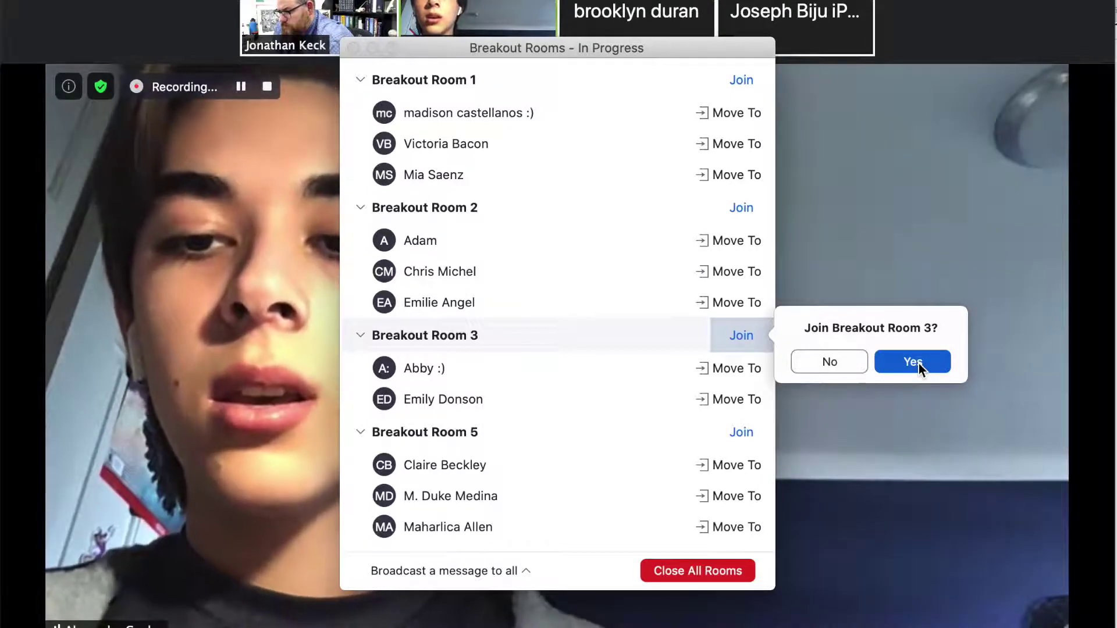
{"action": "left_click", "coordinate": [913, 362]}
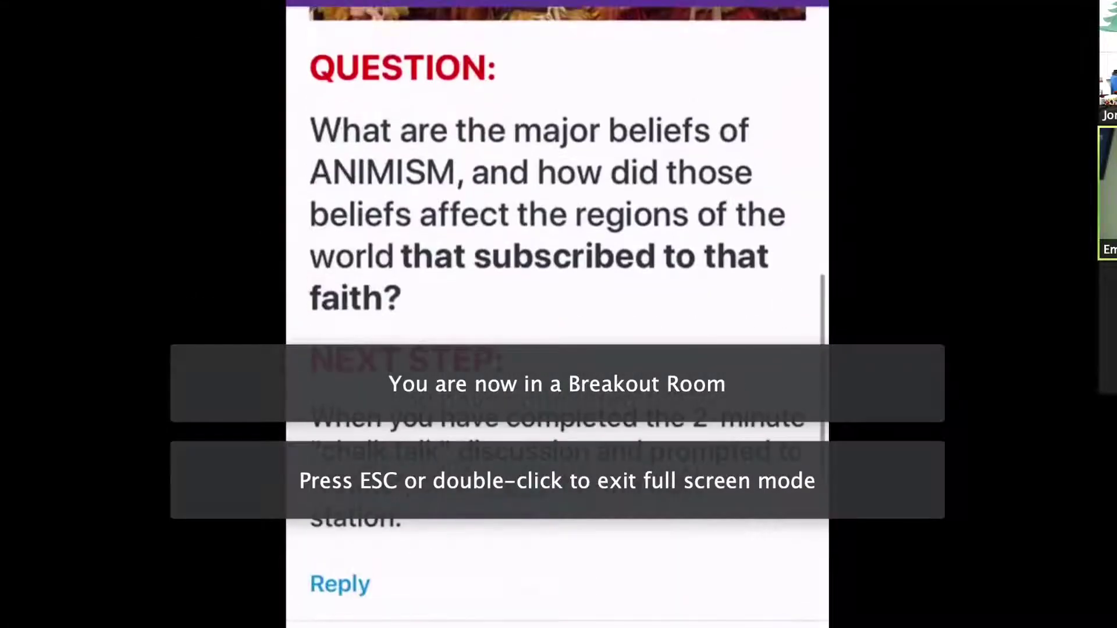
{"action": "key", "text": "Escape"}
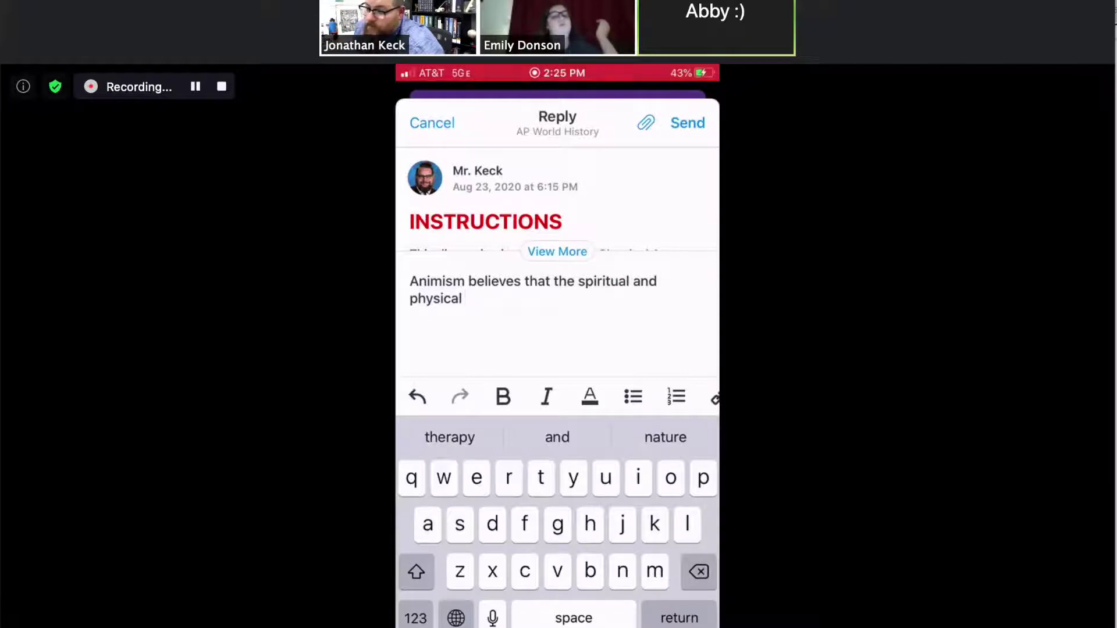
Step: Look through the breakout room list and move from Breakout Room 3 to Breakout Room 5
{"action": "scroll", "coordinate": [596, 433], "scroll_direction": "down", "scroll_amount": 4}
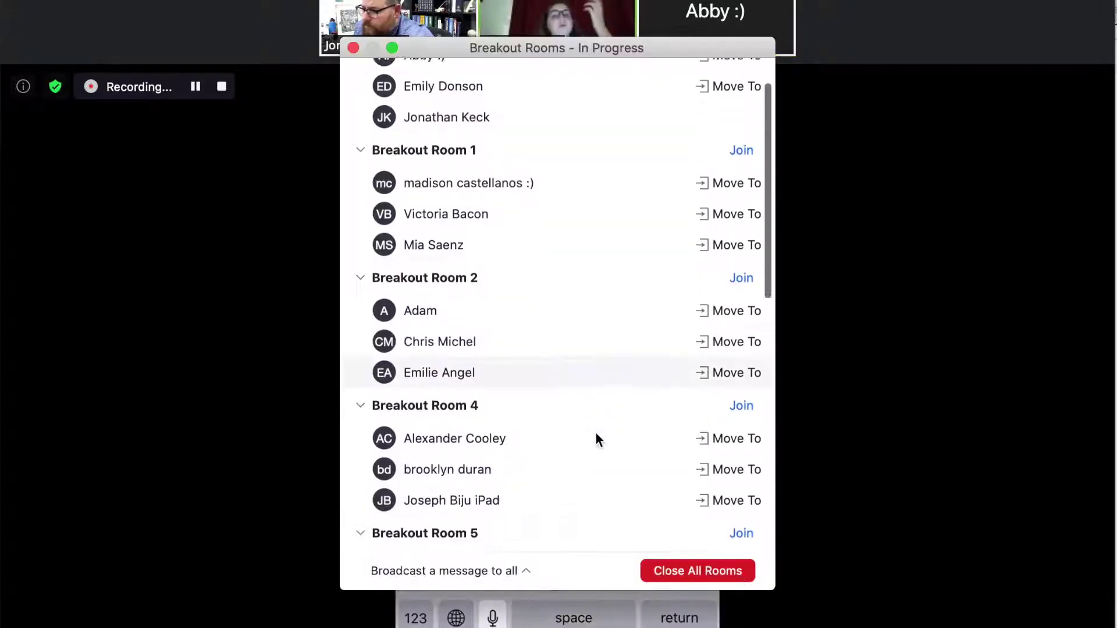
{"action": "scroll", "coordinate": [596, 440], "scroll_direction": "up", "scroll_amount": 3}
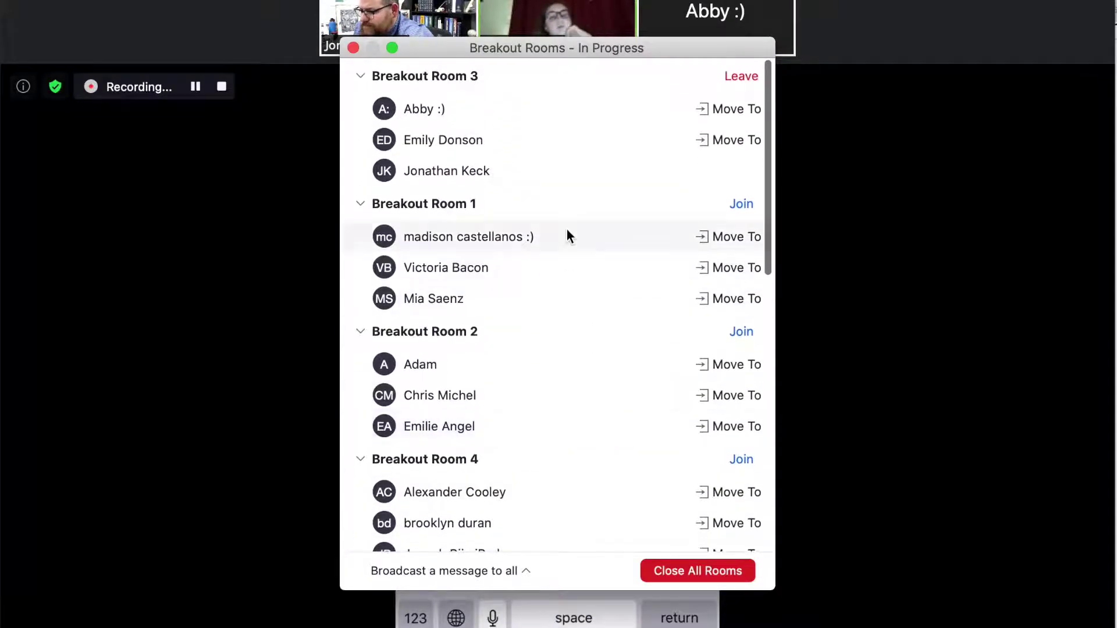
{"action": "scroll", "coordinate": [592, 308], "scroll_direction": "down", "scroll_amount": 4}
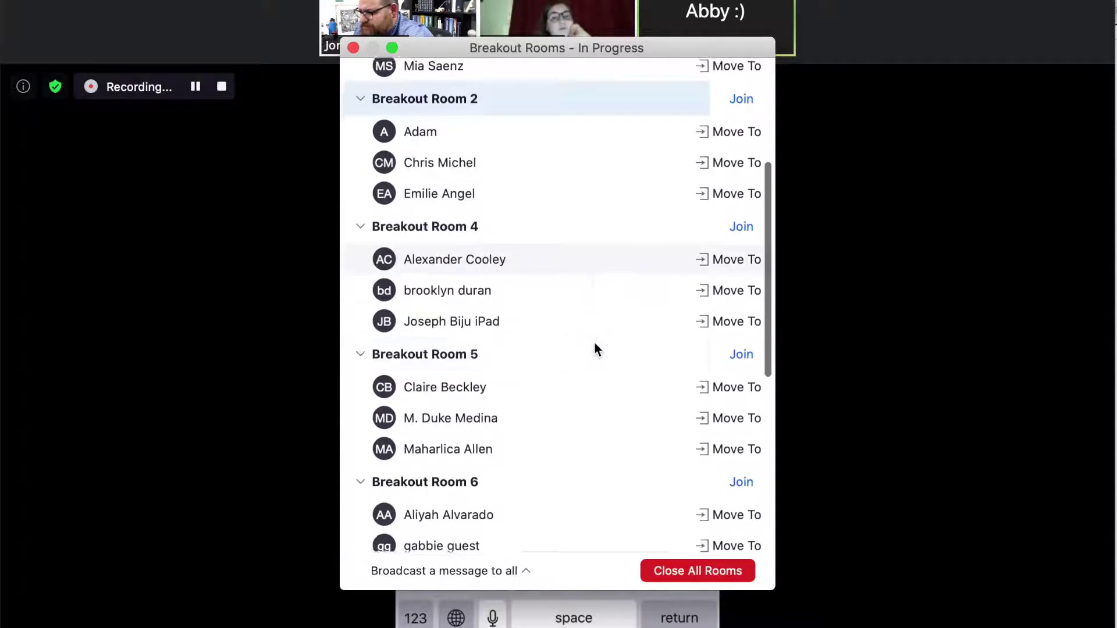
{"action": "left_click", "coordinate": [749, 358]}
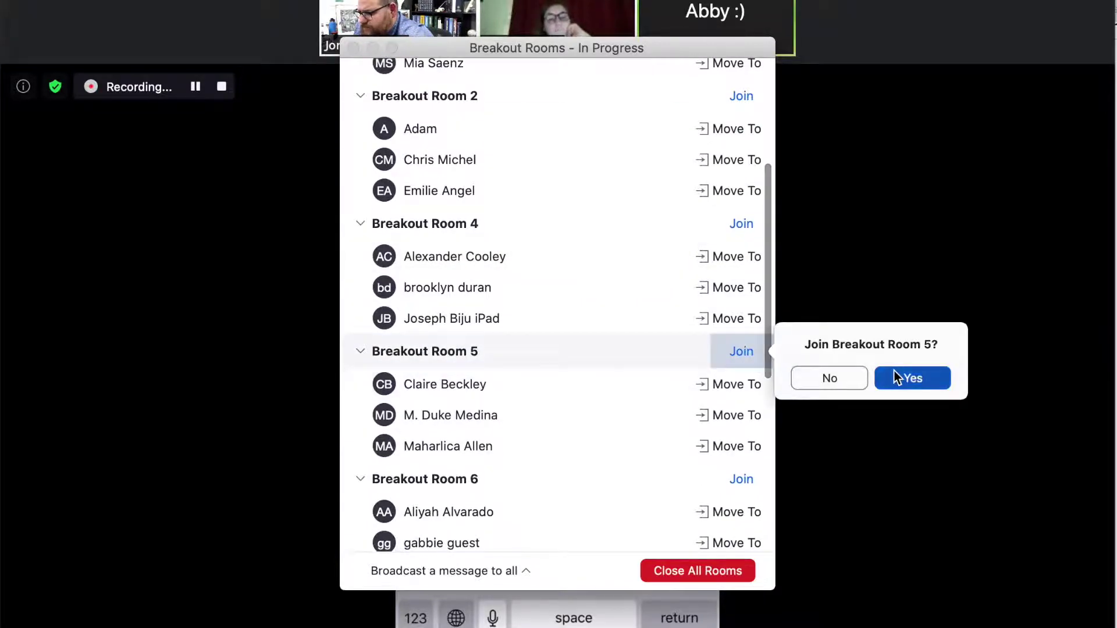
{"action": "left_click", "coordinate": [894, 375]}
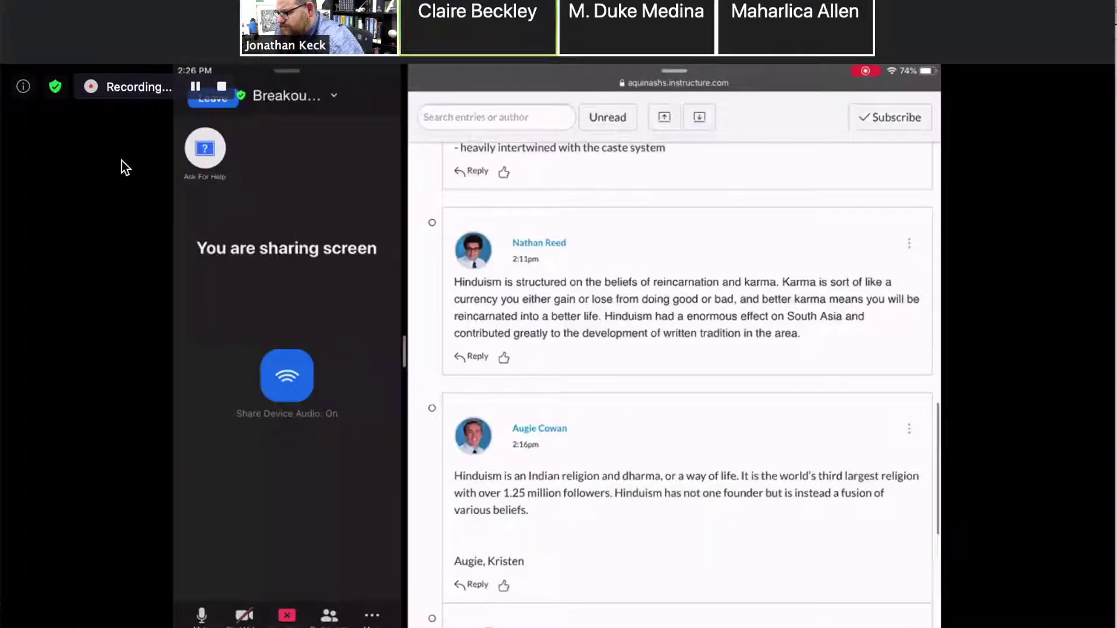
{"action": "double_click", "coordinate": [121, 160]}
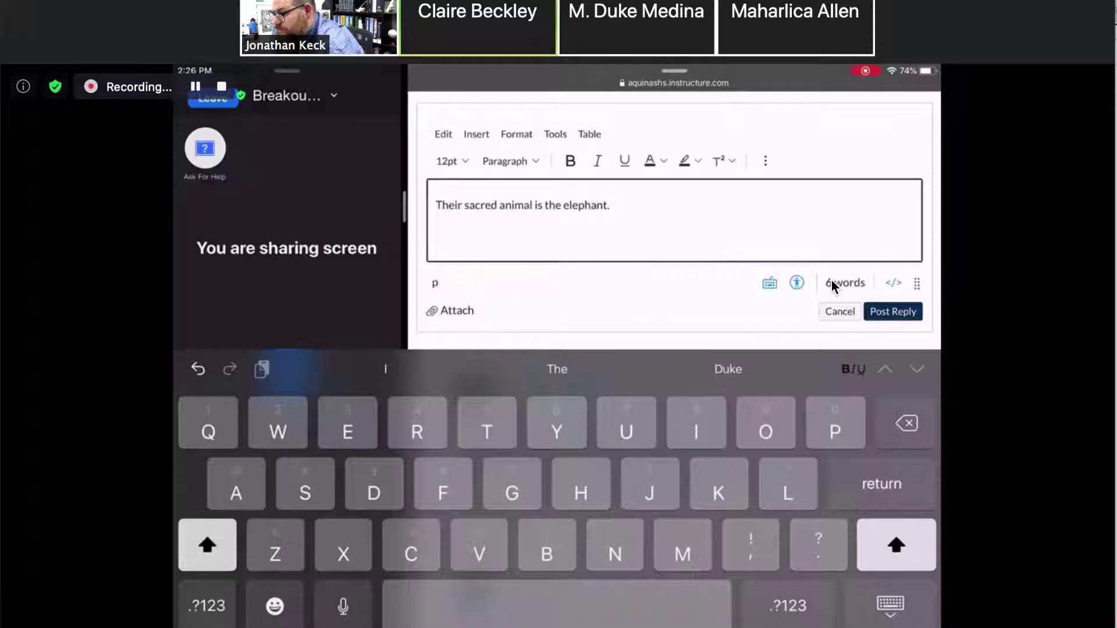
Step: Add "Fun fact their Goddessof death is named Kali." after the elephant sentence in the Hinduism discussion reply
{"action": "type", "text": "Fun fact their g"}
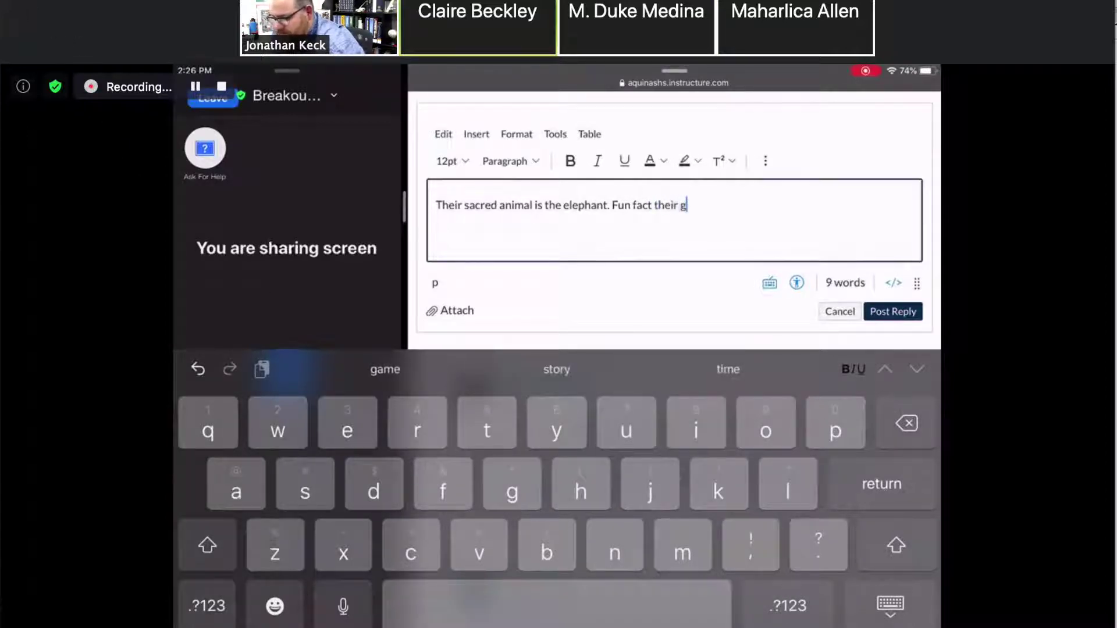
{"action": "key", "text": "BackSpace"}
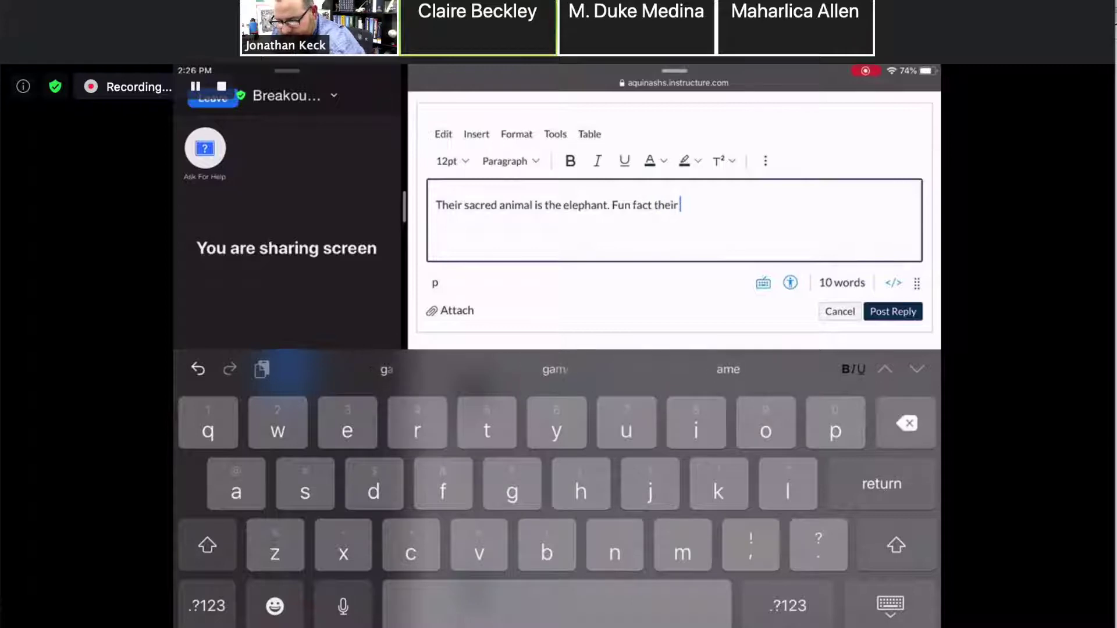
{"action": "type", "text": "Gossess"}
{"action": "key", "text": "BackSpace"}
{"action": "key", "text": "BackSpace"}
{"action": "key", "text": "BackSpace"}
{"action": "key", "text": "BackSpace"}
{"action": "key", "text": "BackSpace"}
{"action": "type", "text": "dd"}
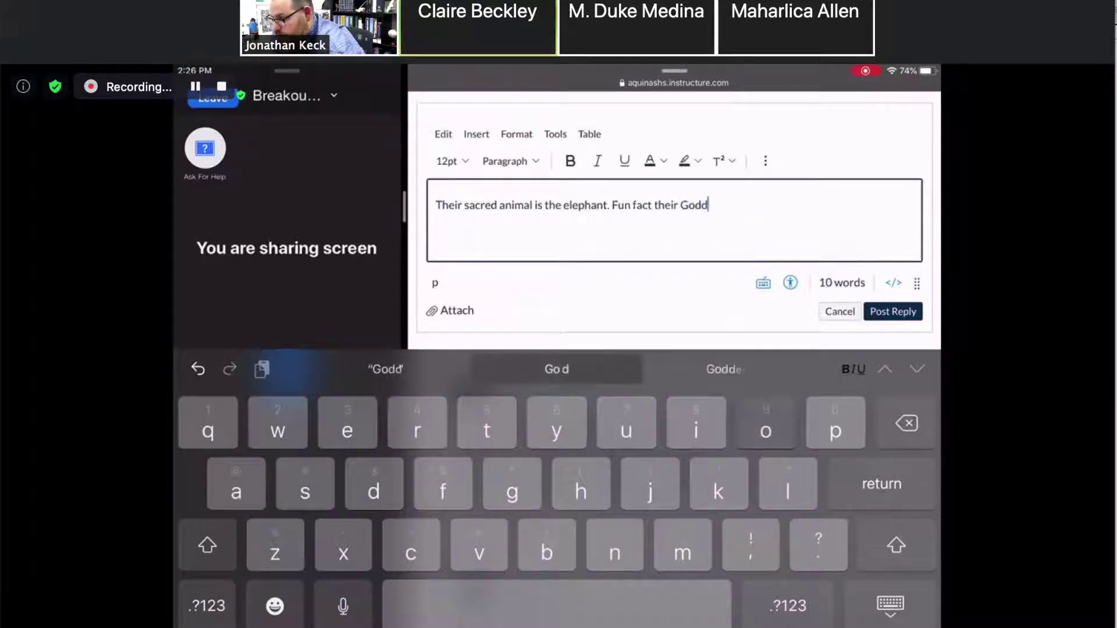
{"action": "type", "text": "essof death "}
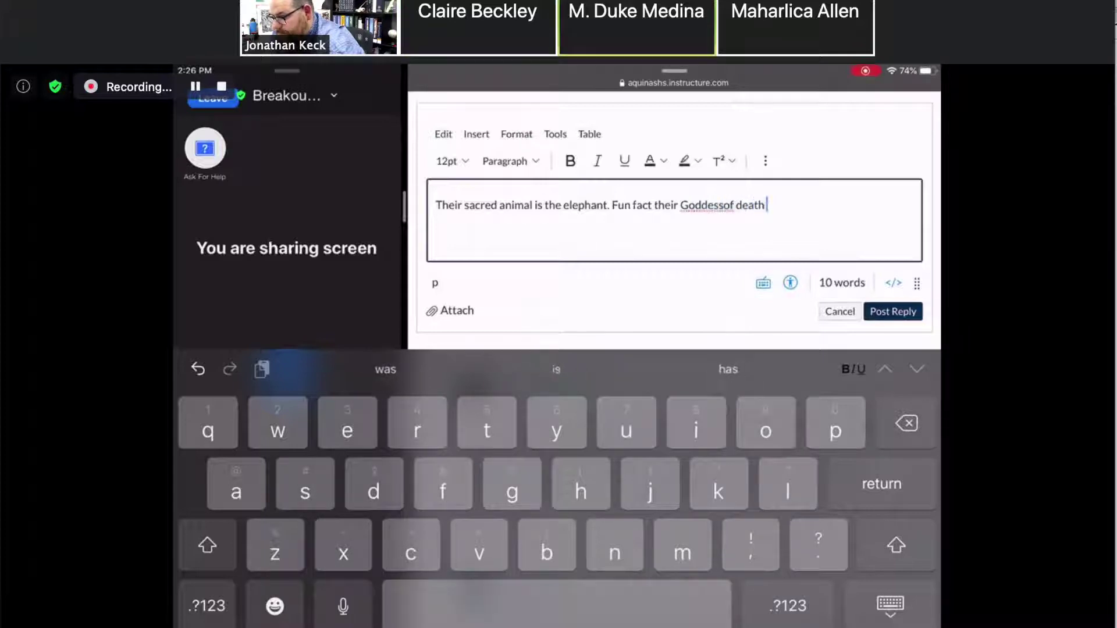
{"action": "type", "text": "is named Kali."}
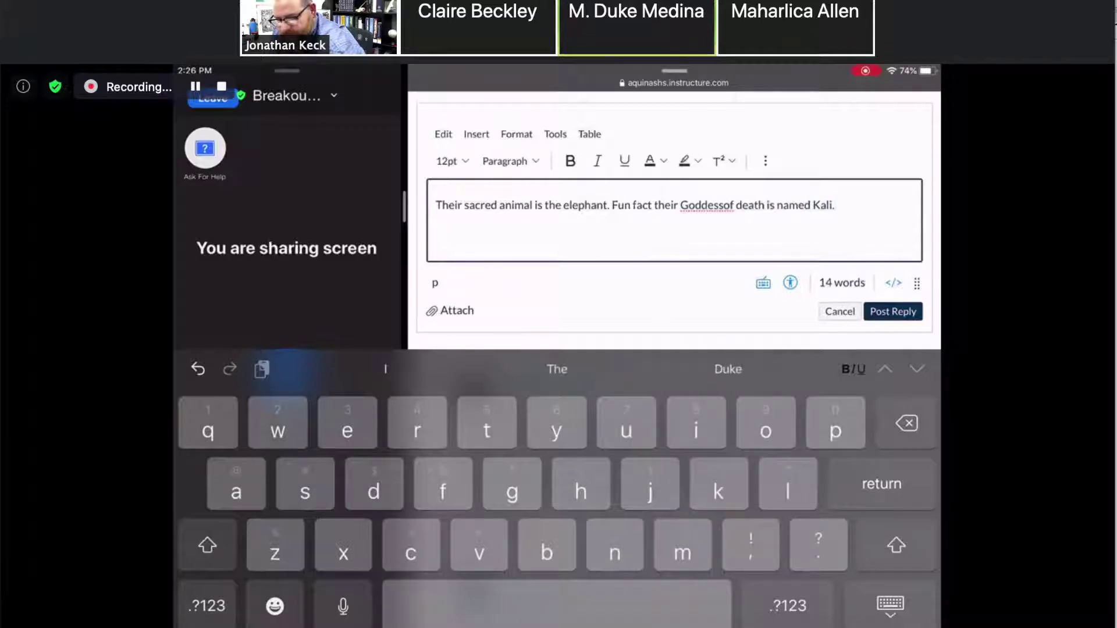
Step: Replace the misspelled "Goddessof" with the suggestion "Goddess" and post the reply to the Hinduism discussion
{"action": "left_click", "coordinate": [765, 205]}
{"action": "left_click", "coordinate": [706, 205]}
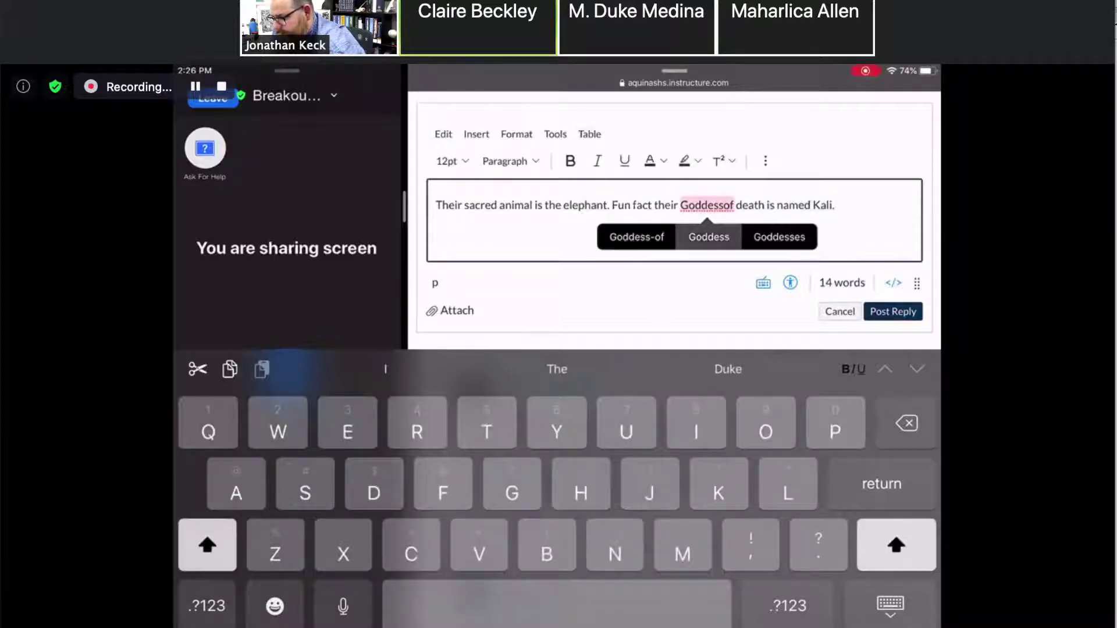
{"action": "left_click", "coordinate": [708, 237]}
{"action": "left_click", "coordinate": [826, 205]}
{"action": "left_click", "coordinate": [890, 605]}
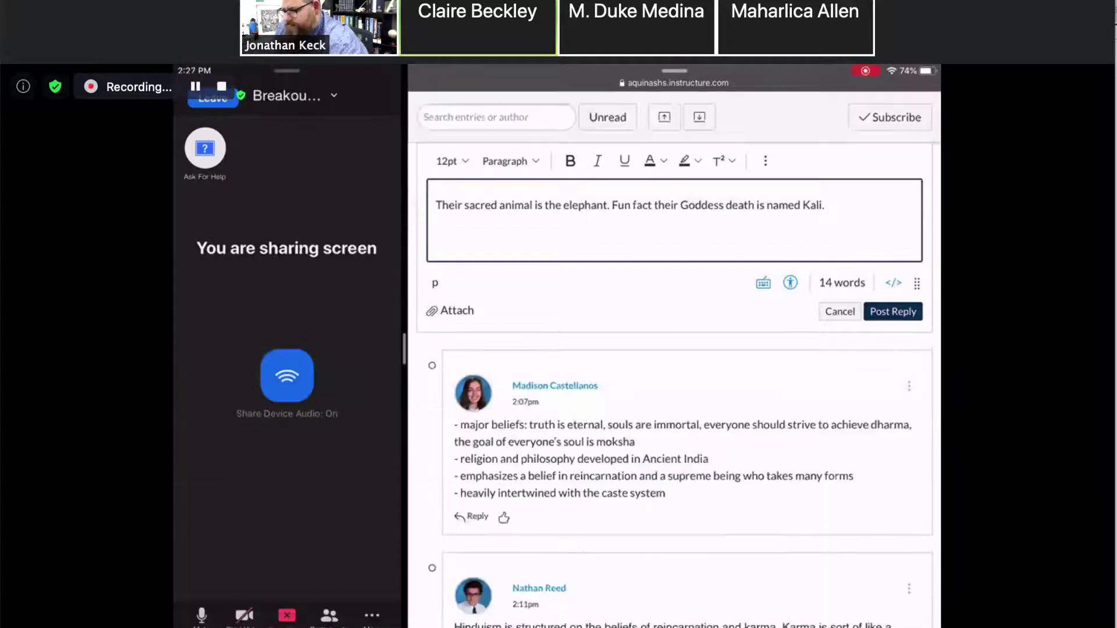
{"action": "left_click", "coordinate": [893, 311]}
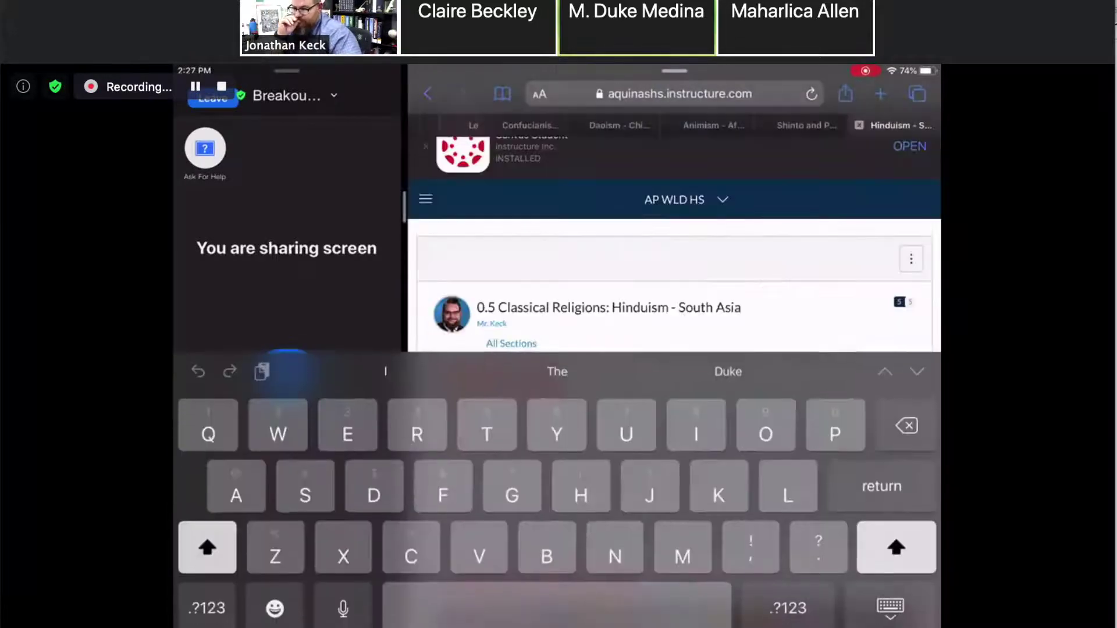
{"action": "scroll", "coordinate": [674, 349], "scroll_direction": "up", "scroll_amount": 15}
{"action": "scroll", "coordinate": [674, 349], "scroll_direction": "down", "scroll_amount": 15}
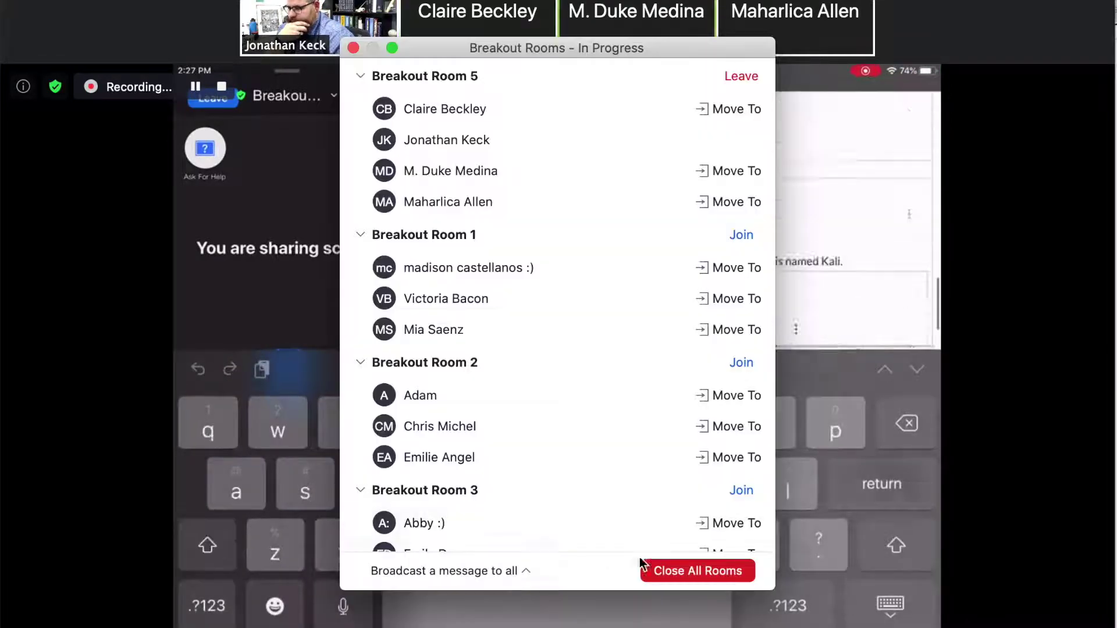
Step: Broadcast "ROTATE!!!!!!!" to all breakout rooms and move the breakout room window aside to uncover the shared discussion
{"action": "left_click", "coordinate": [440, 565]}
{"action": "type", "text": "ROTATE!!!!!!"}
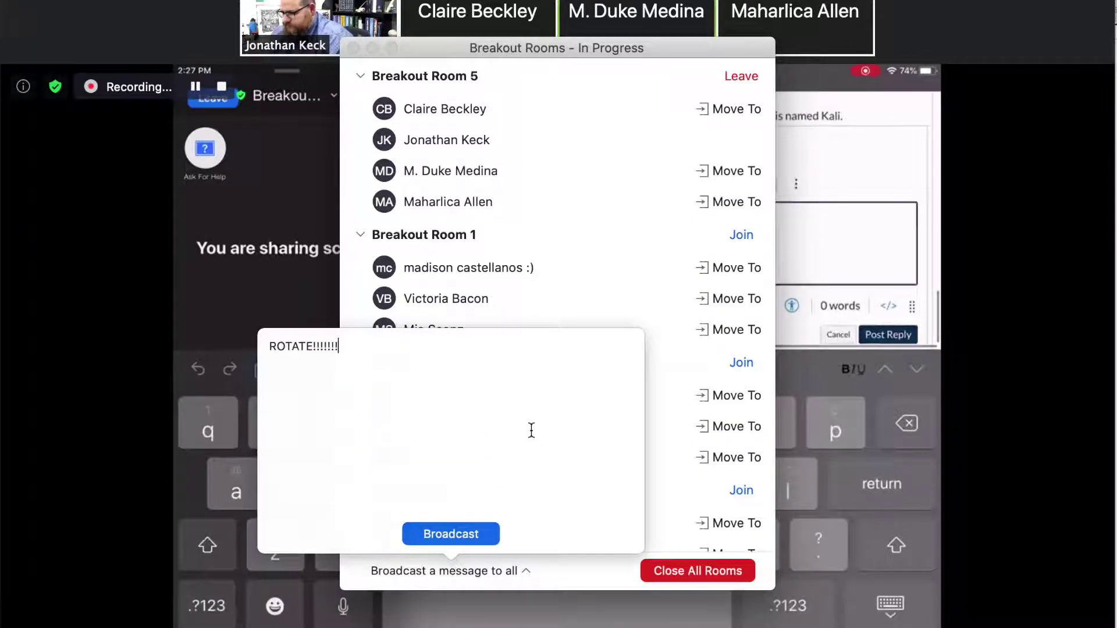
{"action": "left_click", "coordinate": [463, 534]}
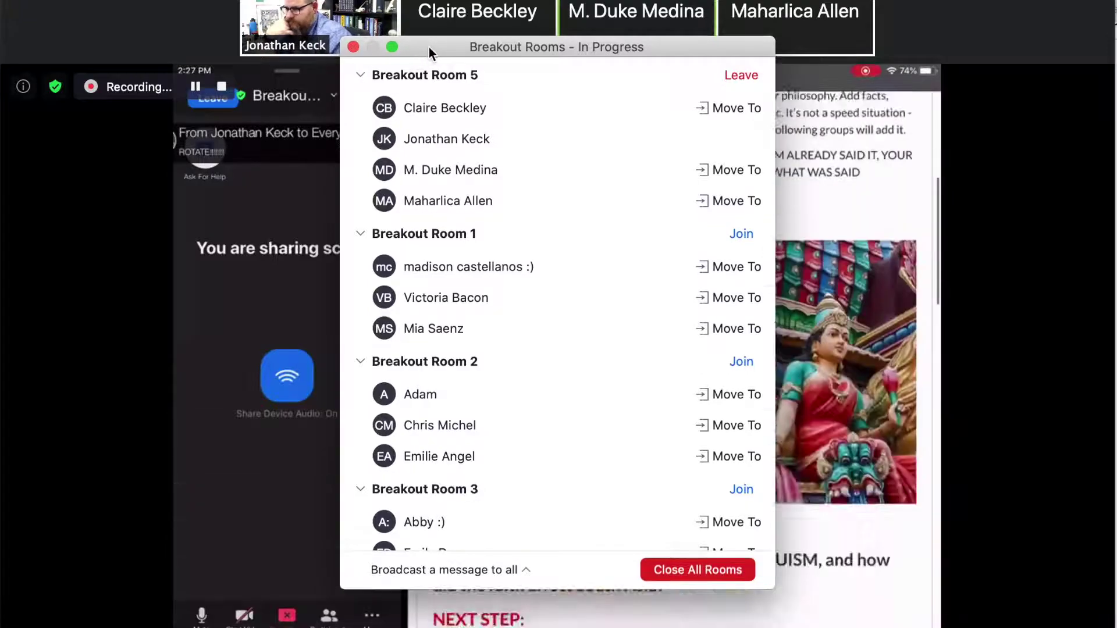
{"action": "left_click", "coordinate": [353, 46]}
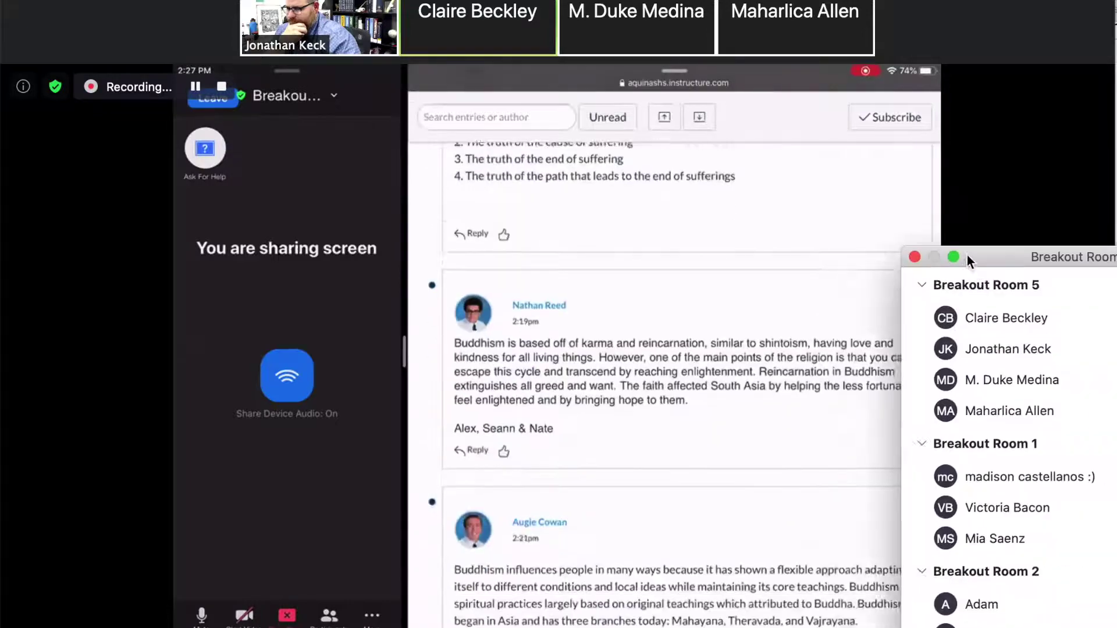
Step: Bring the breakout room window back into full view and move from Breakout Room 5 to Breakout Room 4
{"action": "left_click_drag", "start_coordinate": [1012, 262], "coordinate": [607, 188]}
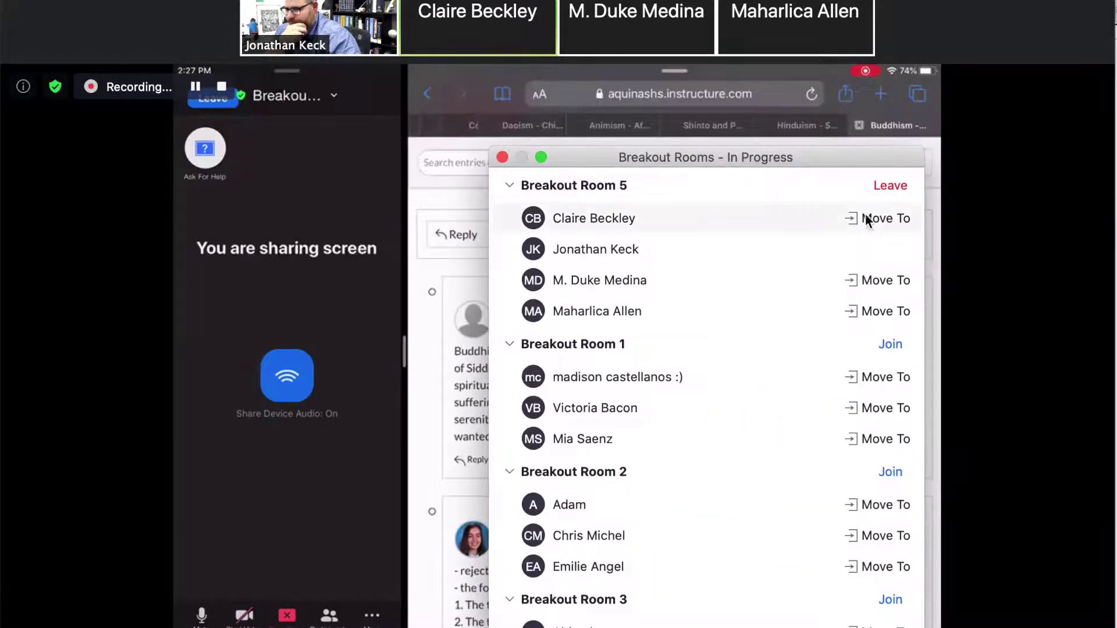
{"action": "scroll", "coordinate": [835, 451], "scroll_direction": "down", "scroll_amount": 6}
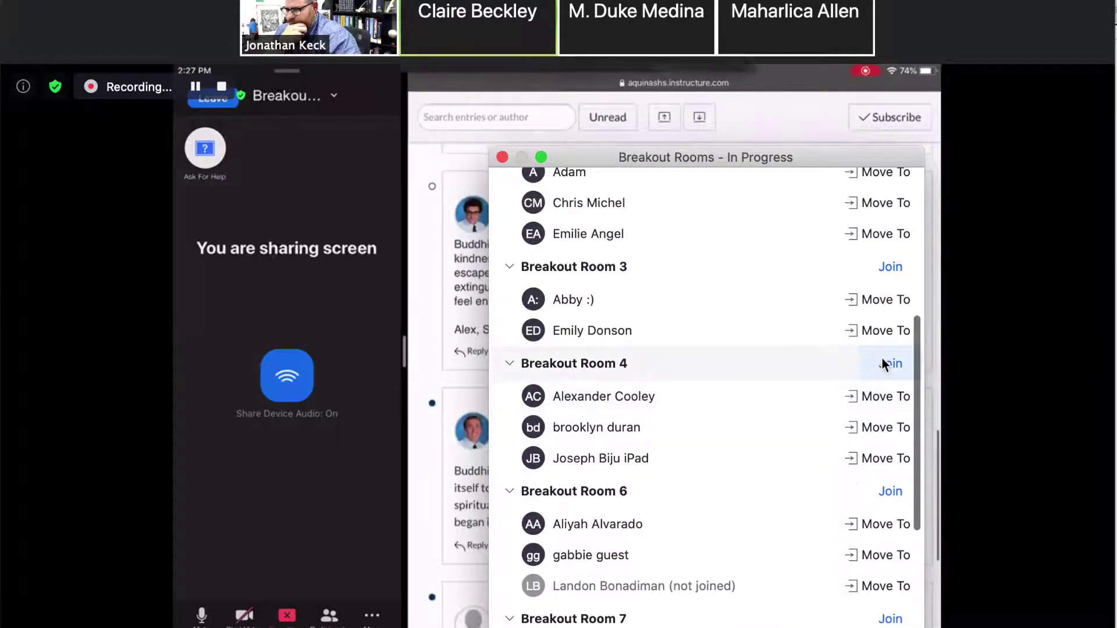
{"action": "left_click", "coordinate": [888, 363]}
{"action": "left_click", "coordinate": [1074, 392]}
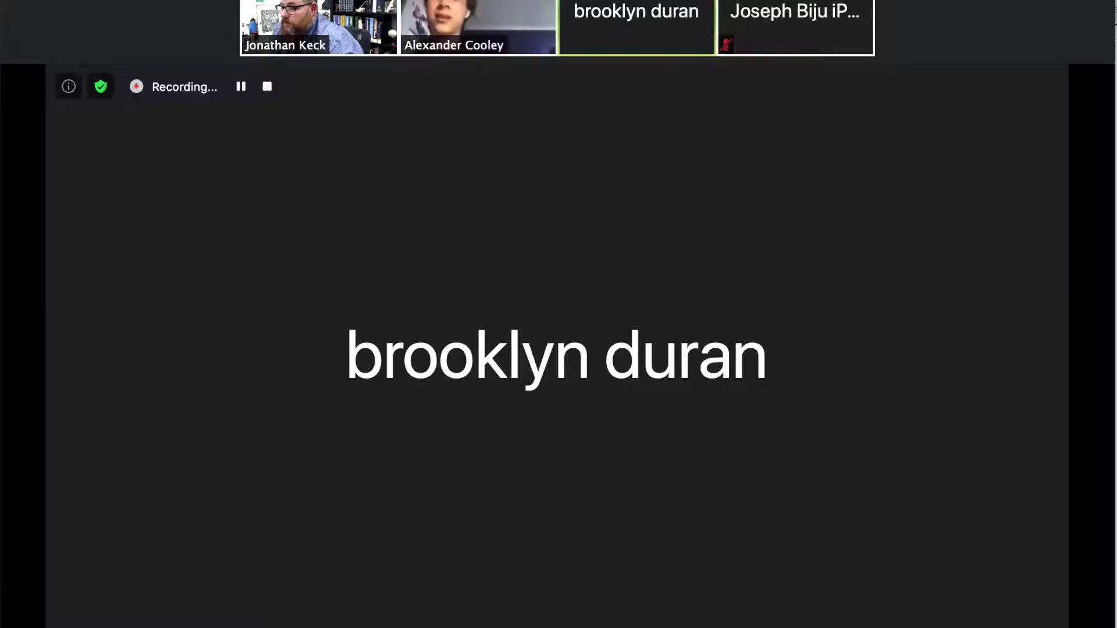
Step: Look through the breakout room list and move from Breakout Room 4 to Breakout Room 7
{"action": "scroll", "coordinate": [554, 459], "scroll_direction": "down", "scroll_amount": 5}
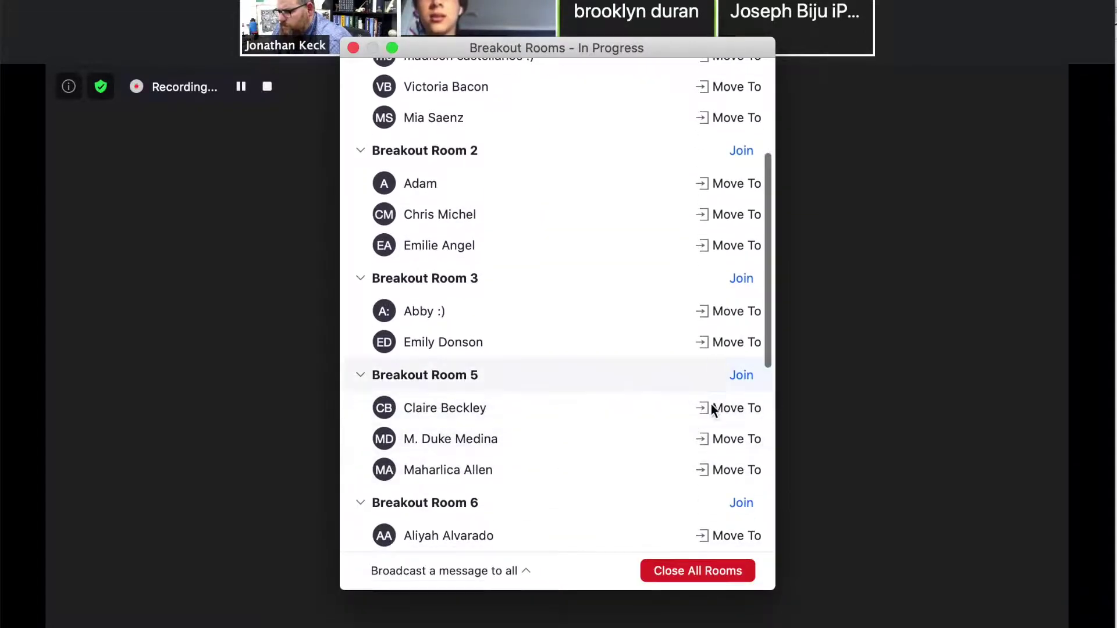
{"action": "scroll", "coordinate": [664, 445], "scroll_direction": "down", "scroll_amount": 2}
{"action": "scroll", "coordinate": [664, 448], "scroll_direction": "down", "scroll_amount": 8}
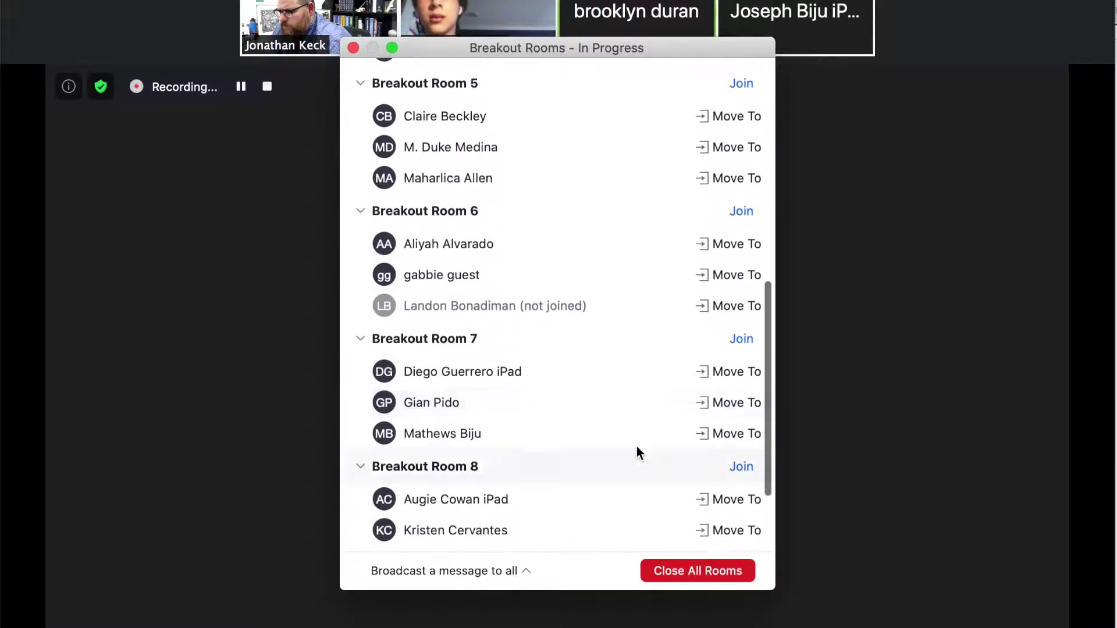
{"action": "left_click", "coordinate": [740, 339]}
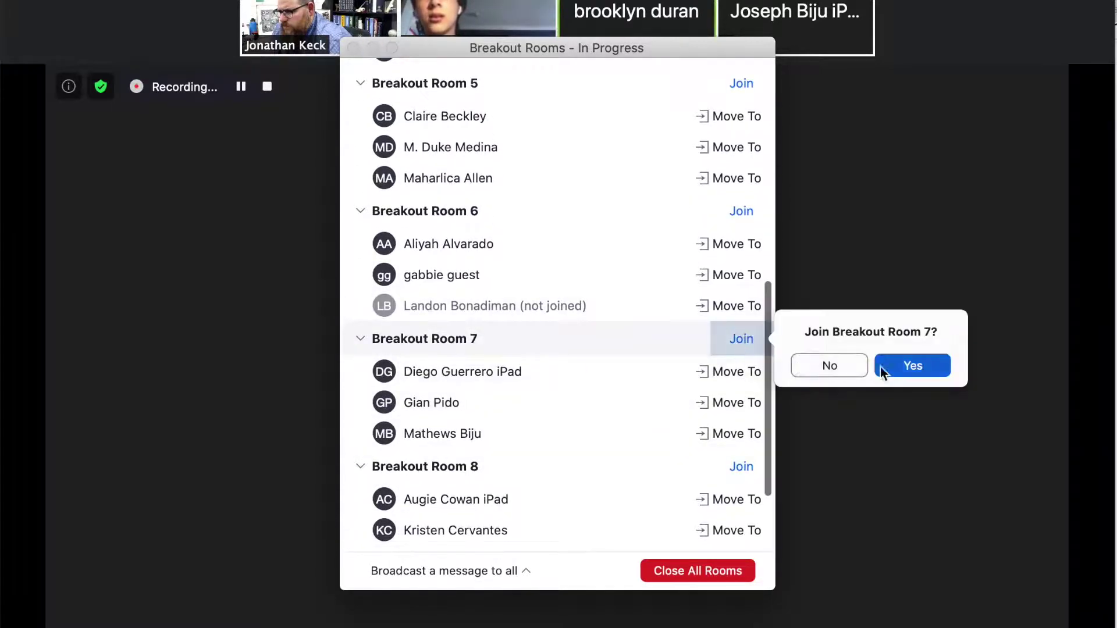
{"action": "left_click", "coordinate": [912, 366]}
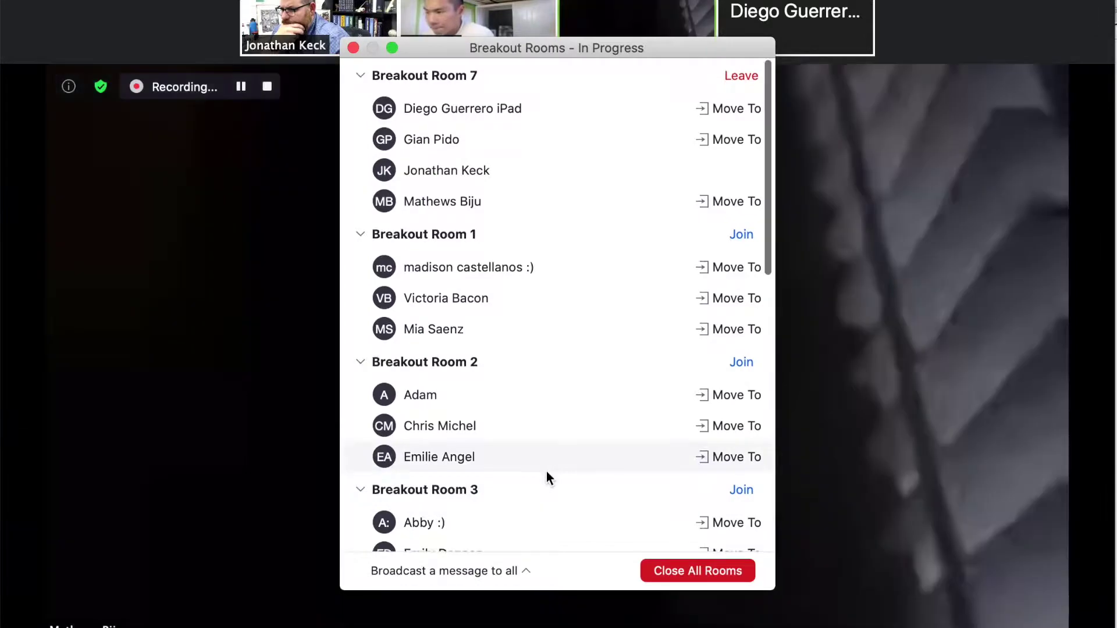
Step: Find Breakout Room 8 in the room list and move there from Breakout Room 7
{"action": "scroll", "coordinate": [546, 471], "scroll_direction": "down", "scroll_amount": 5}
{"action": "scroll", "coordinate": [531, 456], "scroll_direction": "down", "scroll_amount": 8}
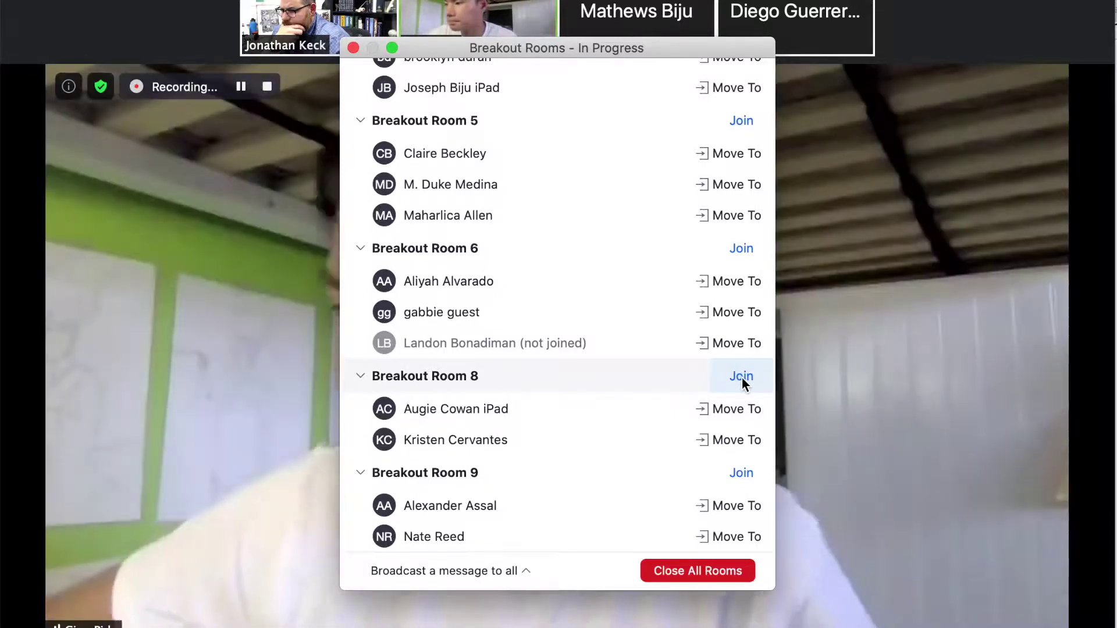
{"action": "left_click", "coordinate": [741, 377]}
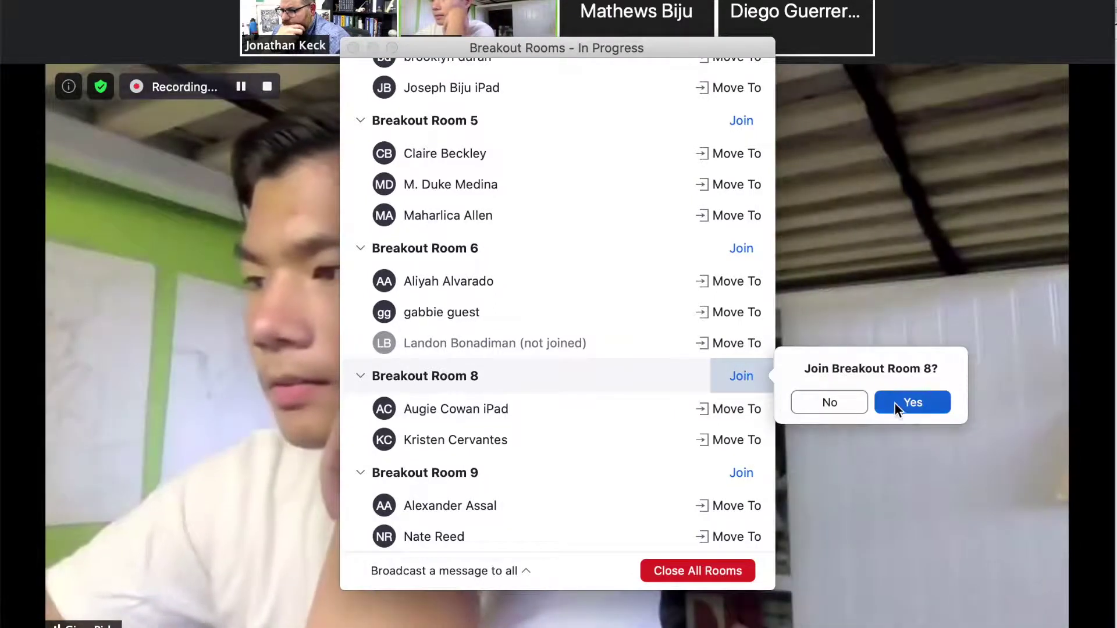
{"action": "left_click", "coordinate": [895, 403]}
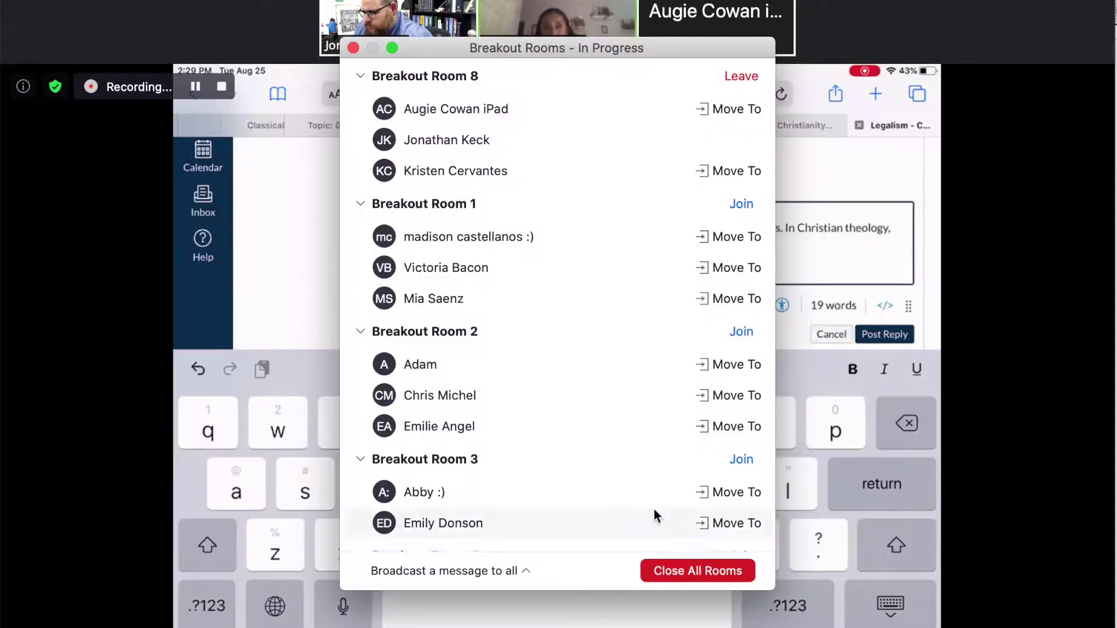
Step: Find Breakout Room 6 in the room list and move there from Breakout Room 8
{"action": "scroll", "coordinate": [653, 501], "scroll_direction": "down", "scroll_amount": 5}
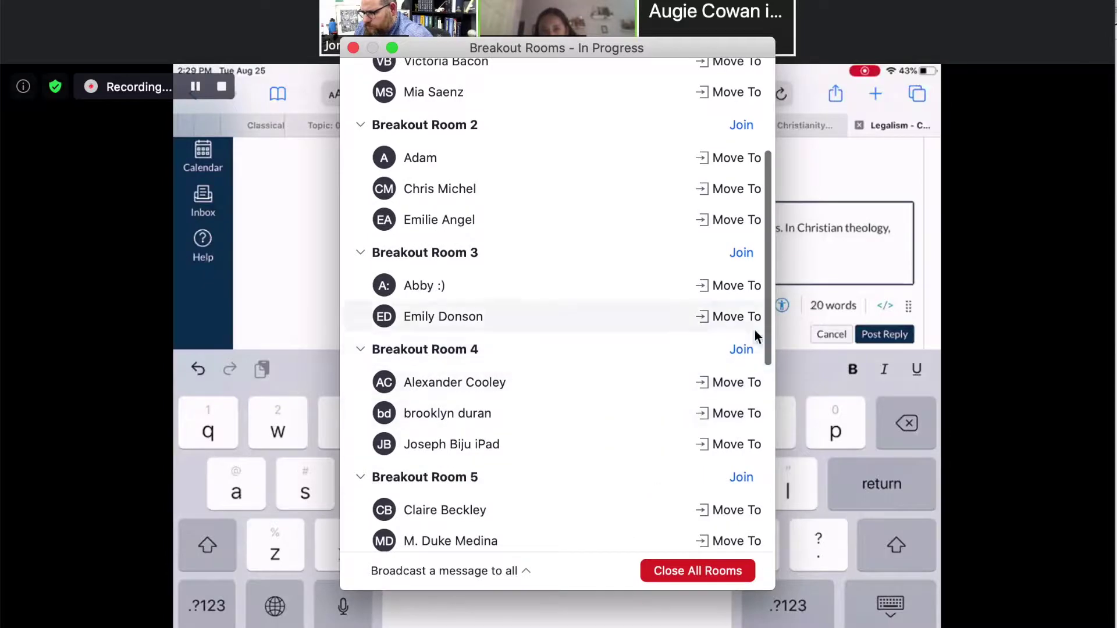
{"action": "scroll", "coordinate": [679, 456], "scroll_direction": "down", "scroll_amount": 8}
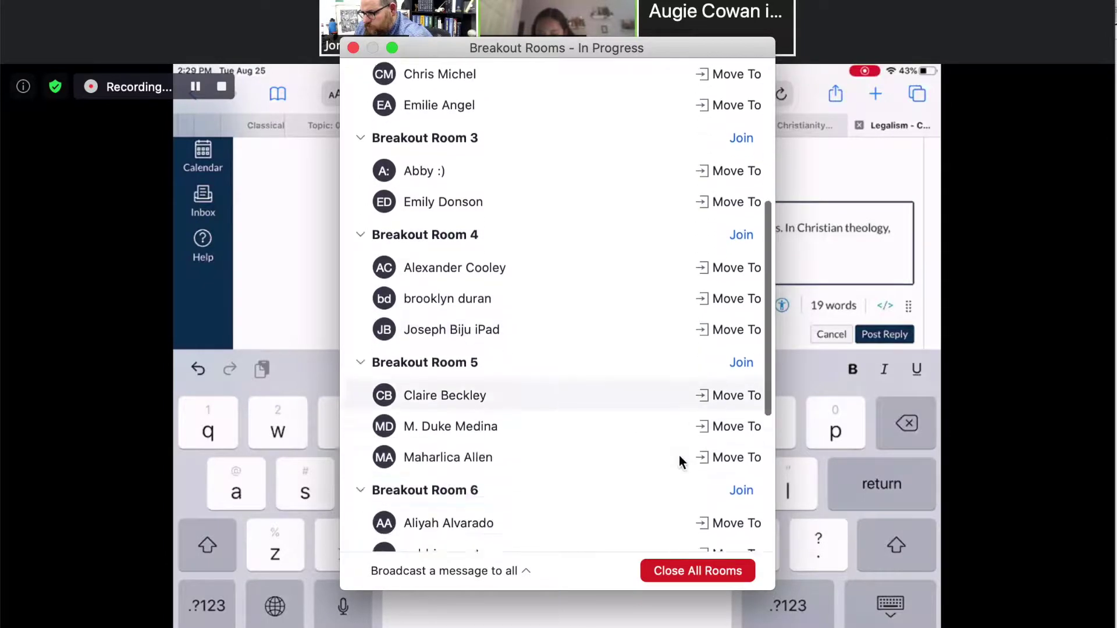
{"action": "left_click", "coordinate": [741, 266]}
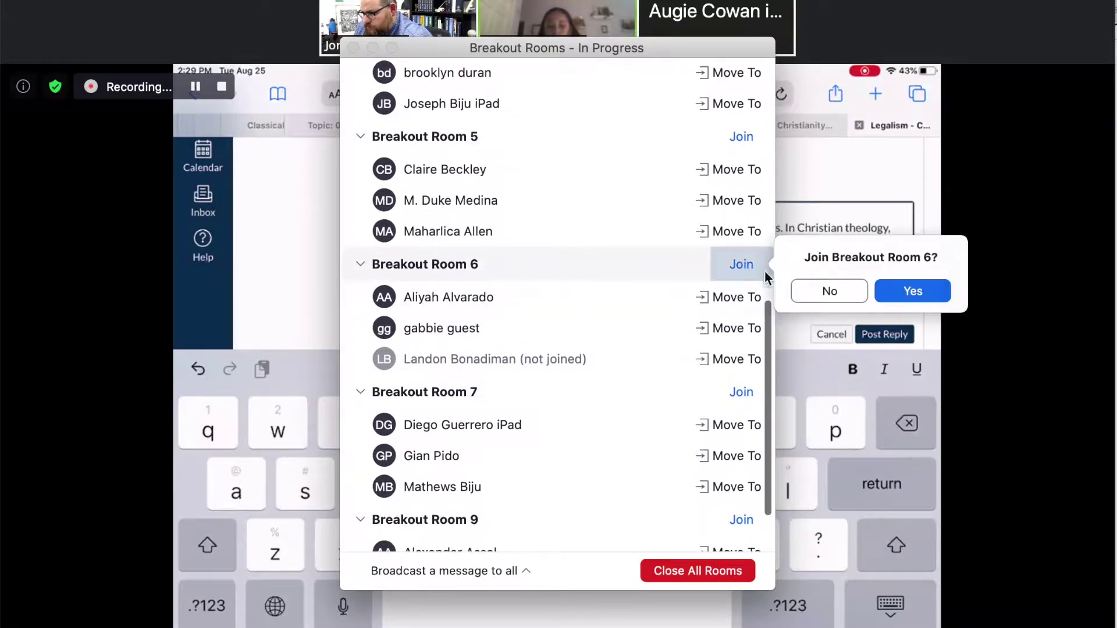
{"action": "left_click", "coordinate": [910, 291]}
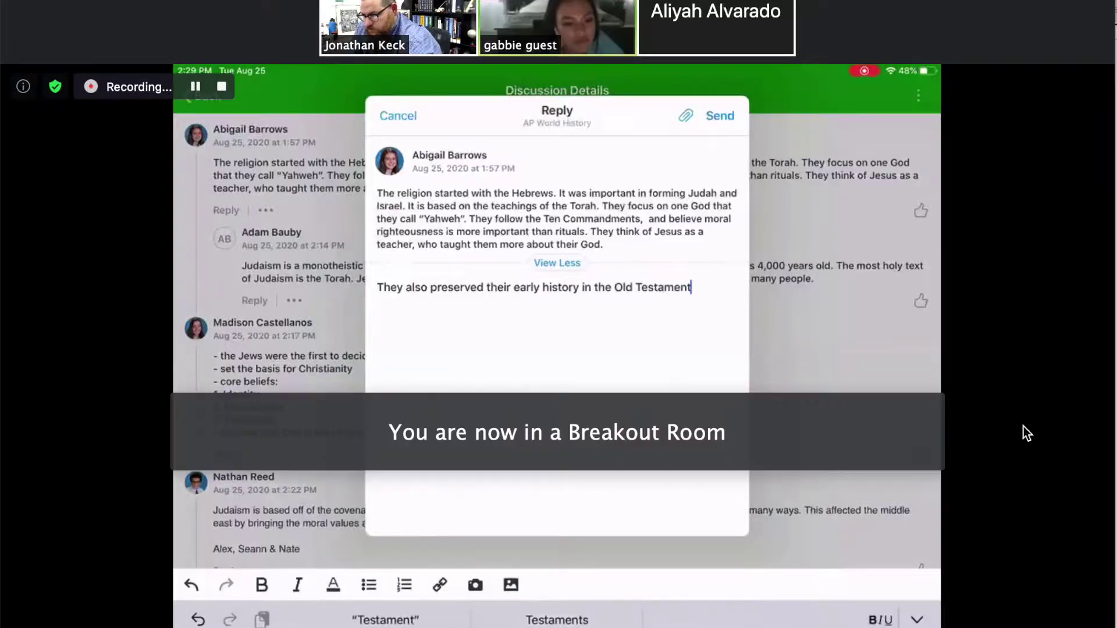
{"action": "double_click", "coordinate": [1023, 427]}
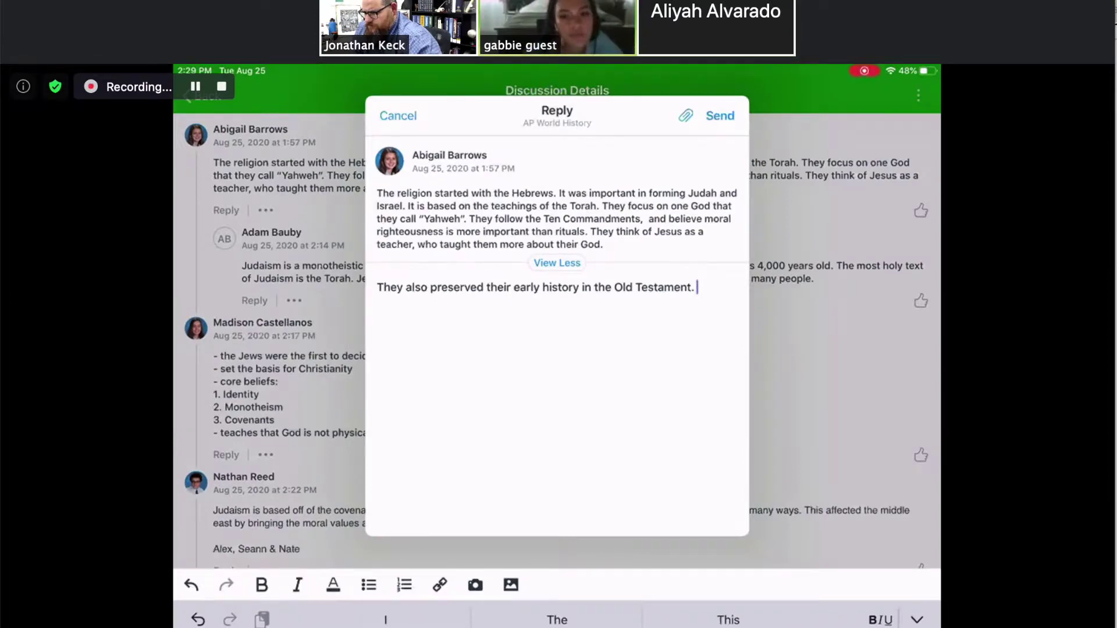
Step: Close all breakout rooms and move the breakout room window aside to uncover the shared Judaism discussion reply
{"action": "left_click", "coordinate": [698, 627]}
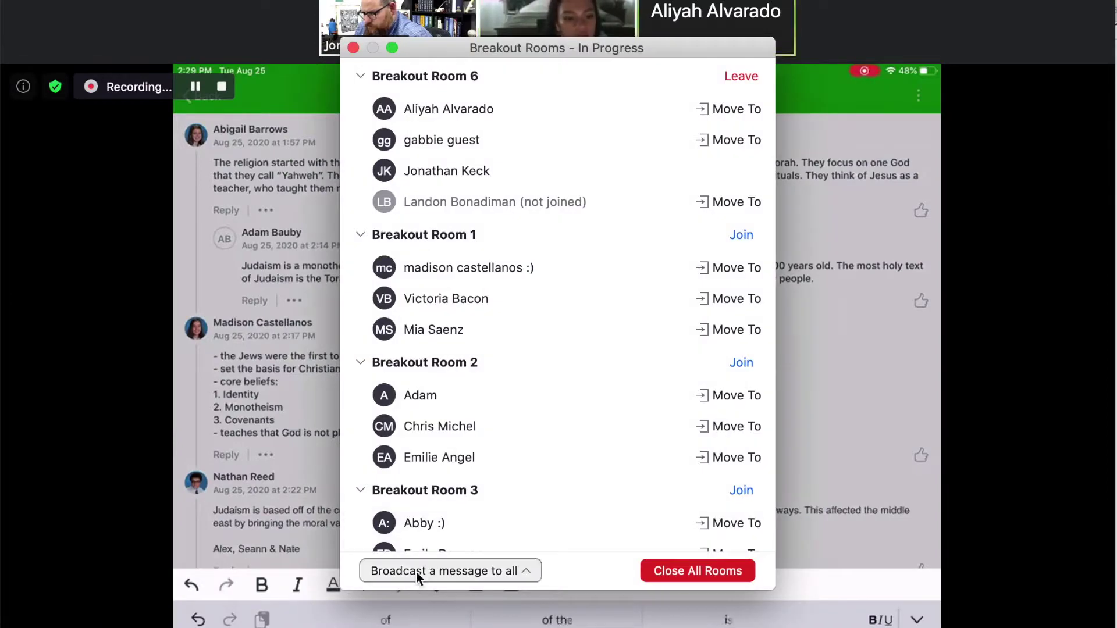
{"action": "left_click", "coordinate": [665, 575]}
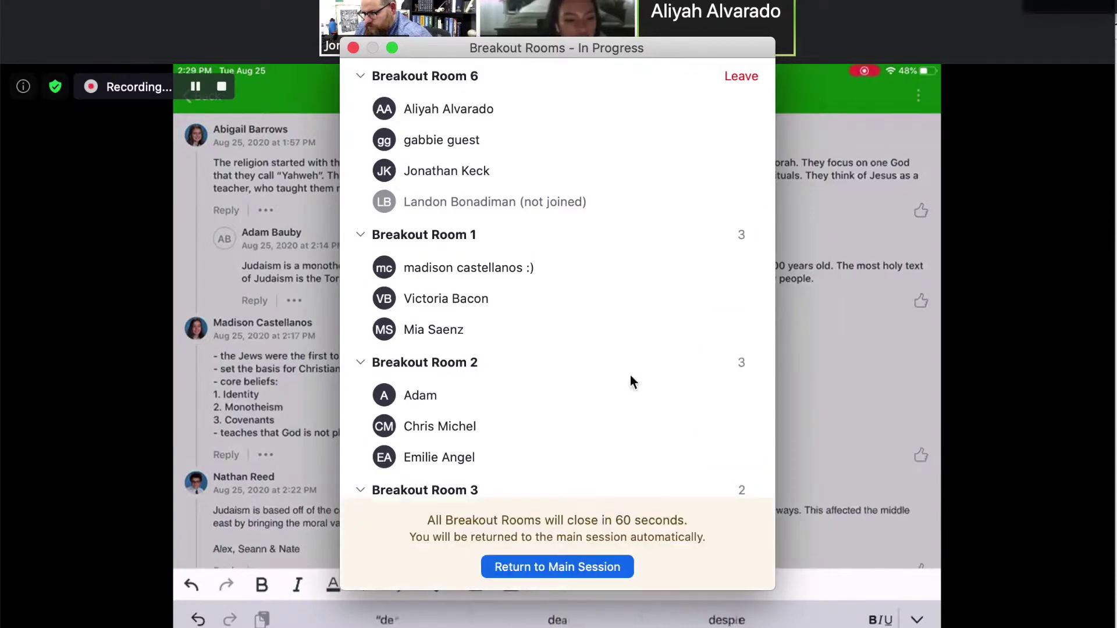
{"action": "left_click_drag", "start_coordinate": [448, 50], "coordinate": [1112, 374]}
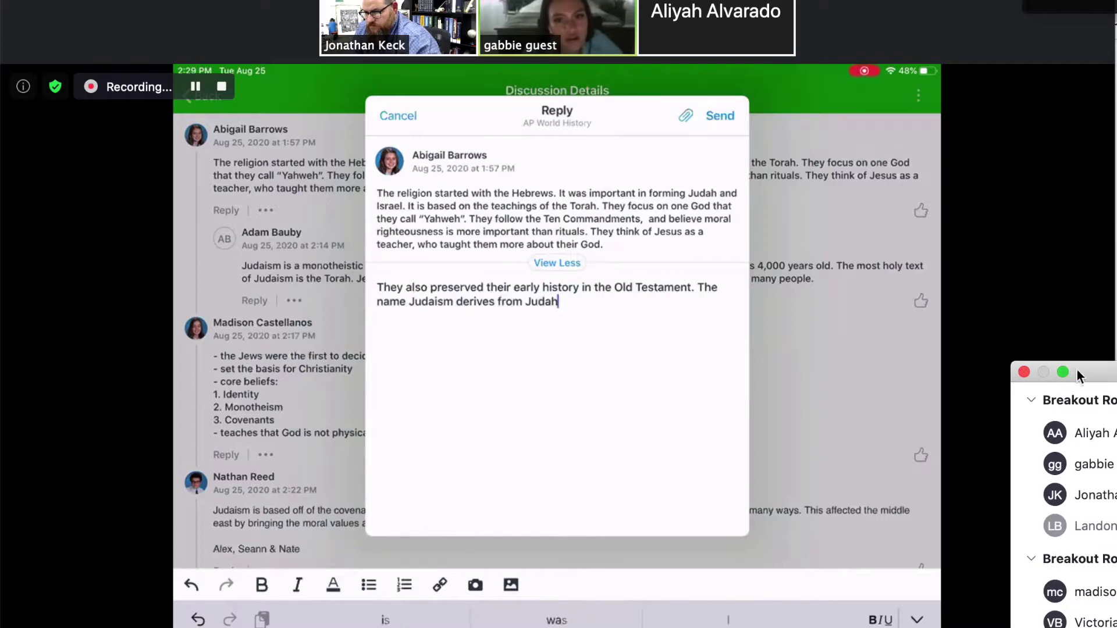
Step: Bring the breakout room window back into view and leave Breakout Room 6
{"action": "left_click_drag", "start_coordinate": [1101, 377], "coordinate": [694, 151]}
{"action": "left_click", "coordinate": [1007, 181]}
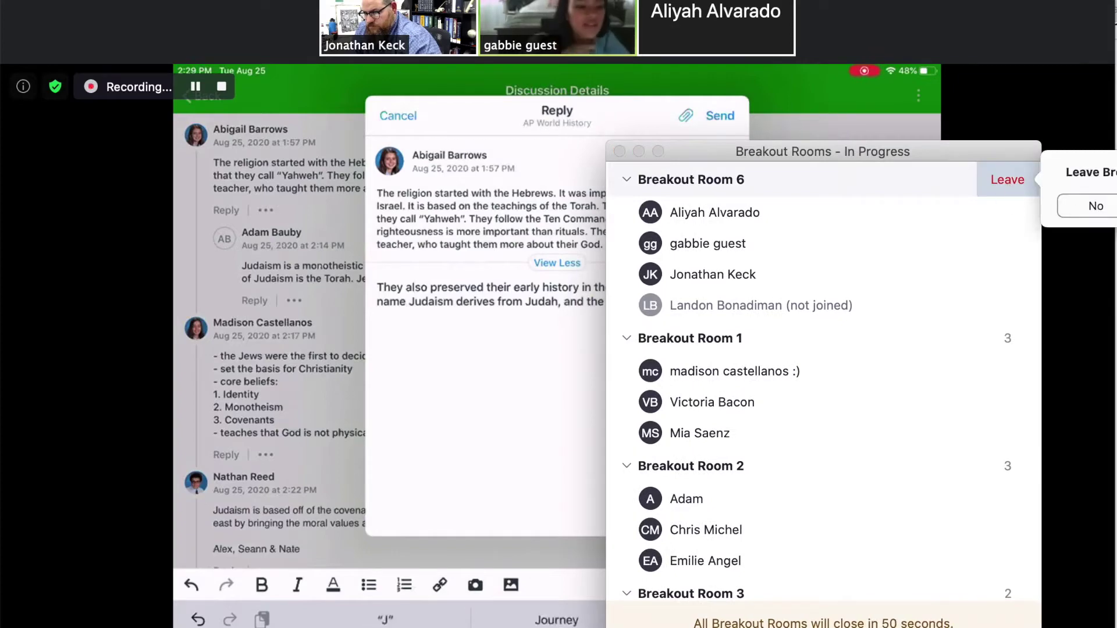
{"action": "left_click", "coordinate": [1116, 205]}
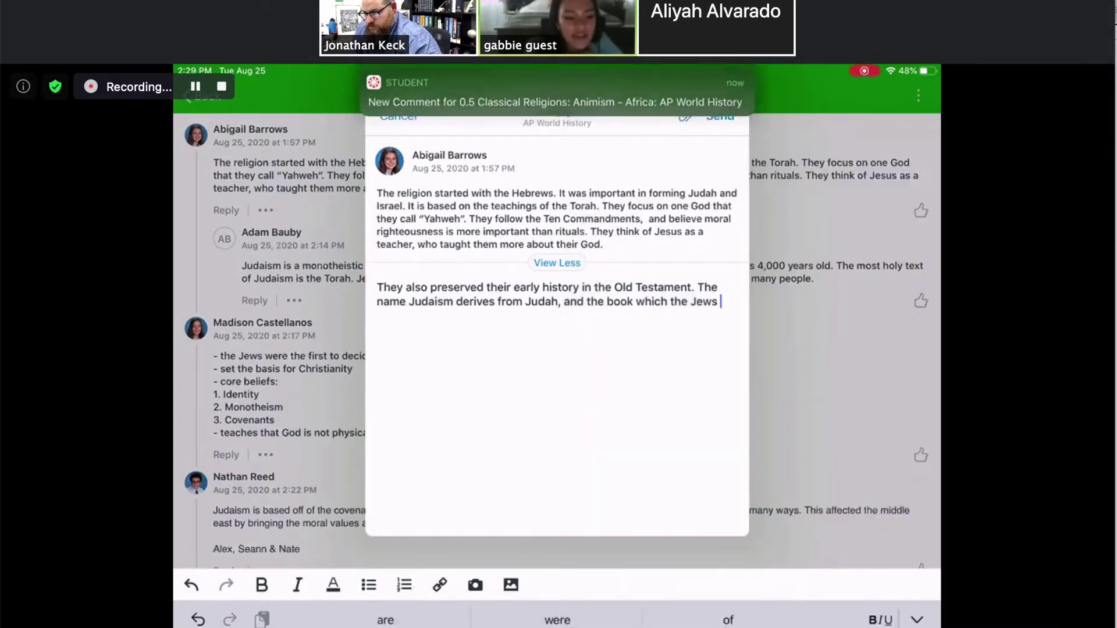